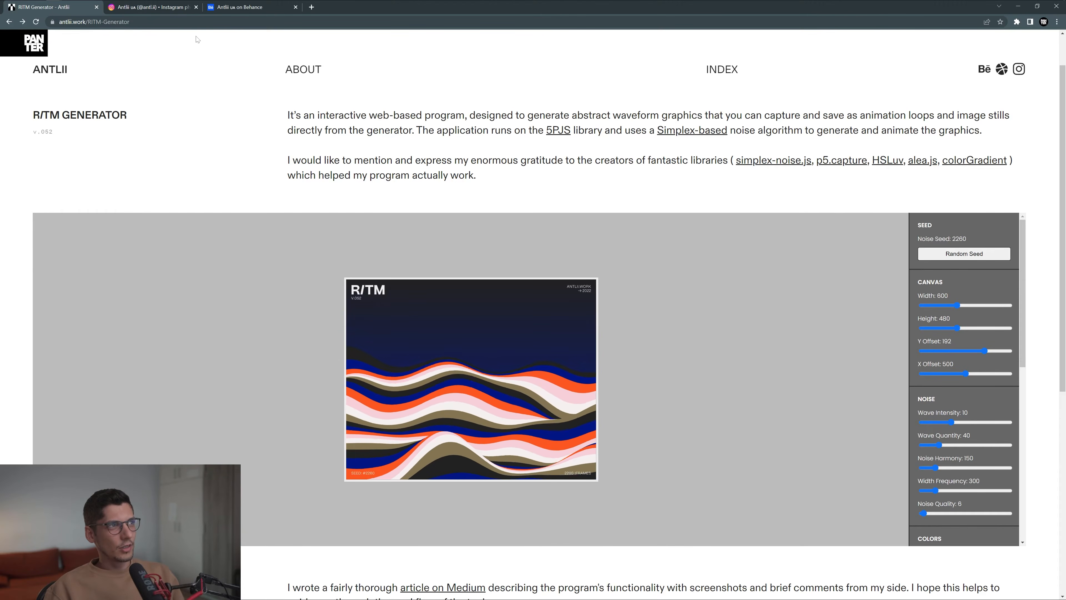
Switch to the generator creator's Behance profile, follow the account and browse its project gallery.
{"action": "left_click", "coordinate": [239, 11]}
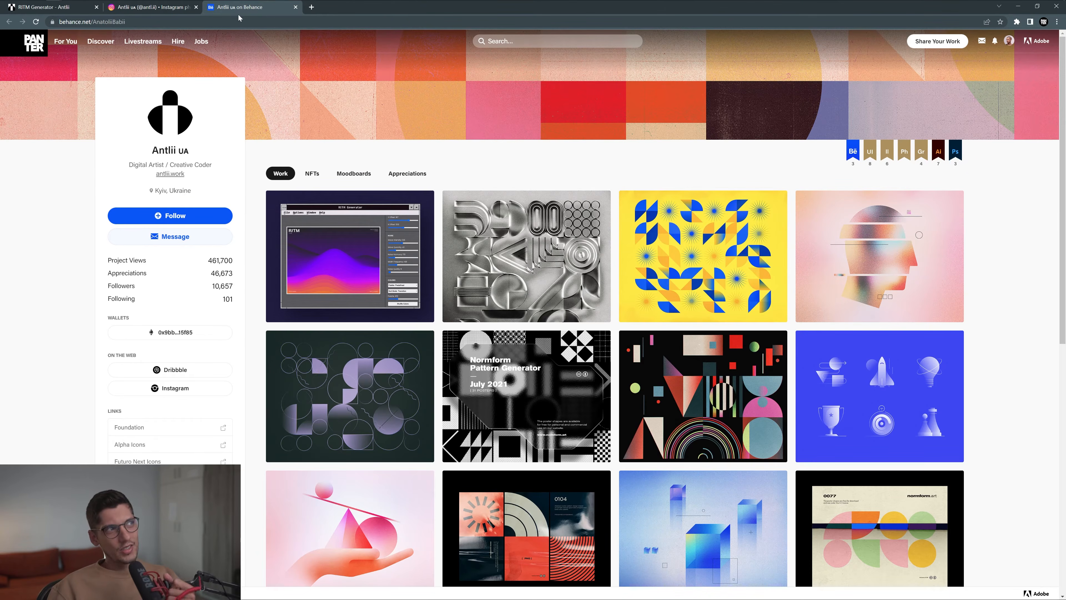
{"action": "left_click", "coordinate": [210, 220]}
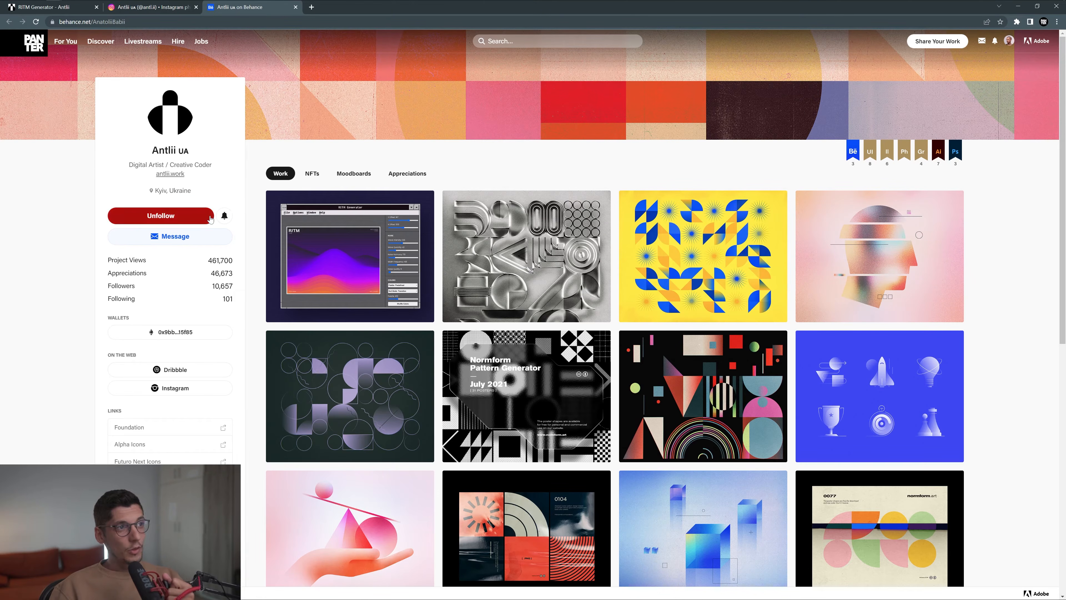
{"action": "scroll", "coordinate": [974, 222], "scroll_direction": "down", "scroll_amount": 4}
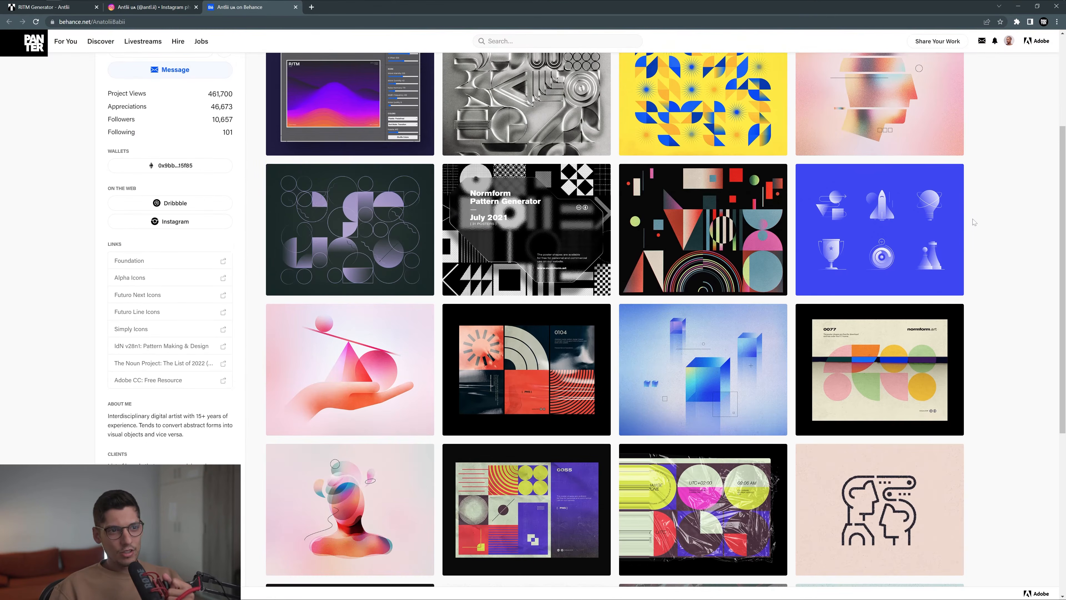
{"action": "scroll", "coordinate": [973, 222], "scroll_direction": "down", "scroll_amount": 5}
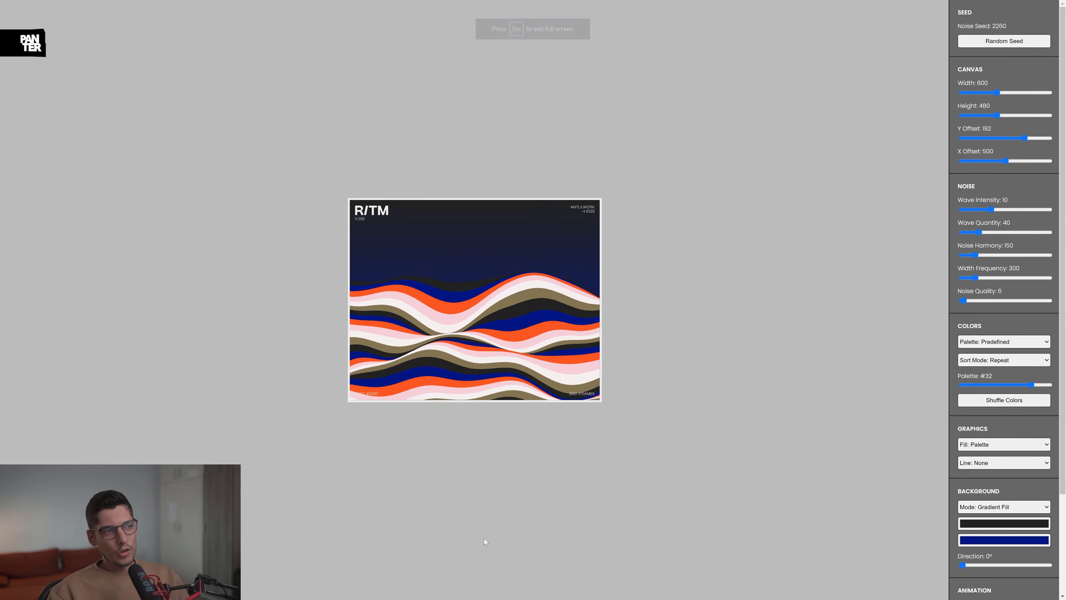
In the full-screen R/TM Generator, randomize the noise seed several times to get a new wave pattern.
{"action": "left_click", "coordinate": [988, 42]}
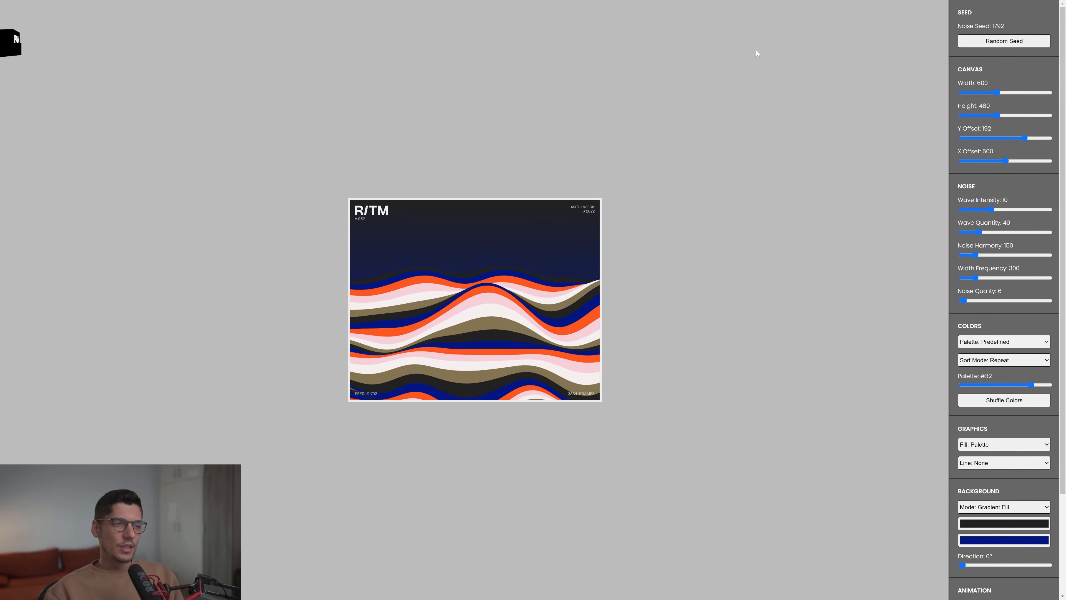
{"action": "left_click", "coordinate": [989, 42]}
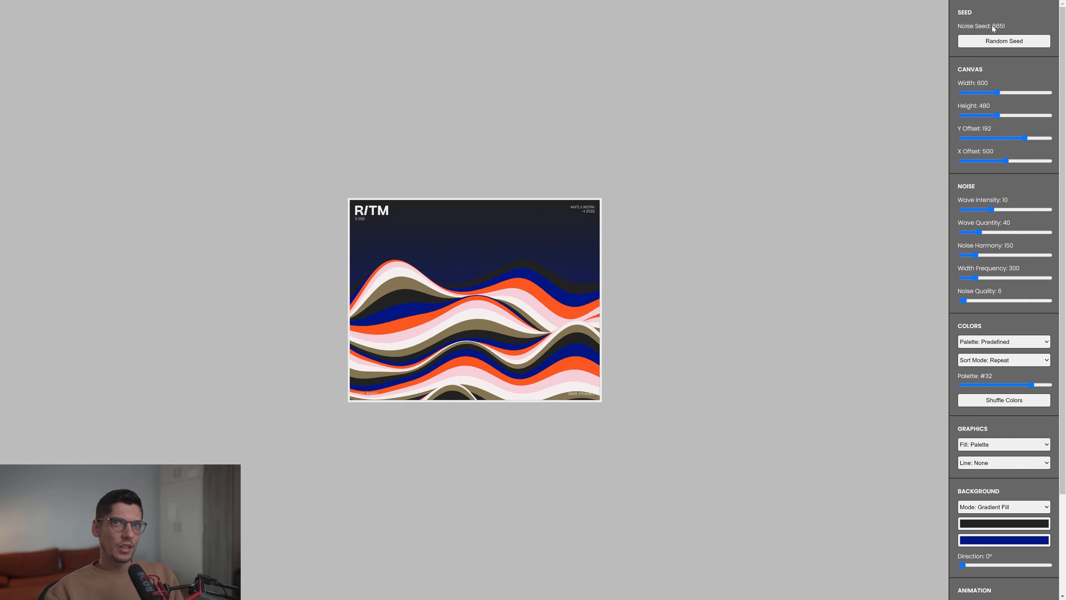
{"action": "left_click", "coordinate": [1004, 41]}
{"action": "left_click", "coordinate": [1005, 41]}
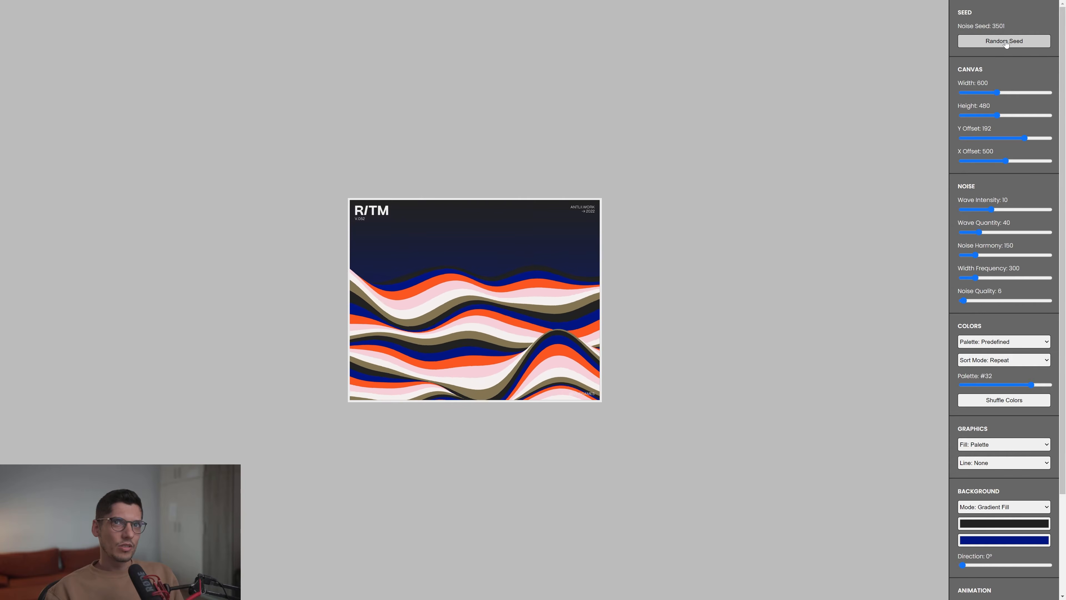
{"action": "left_click", "coordinate": [1005, 41]}
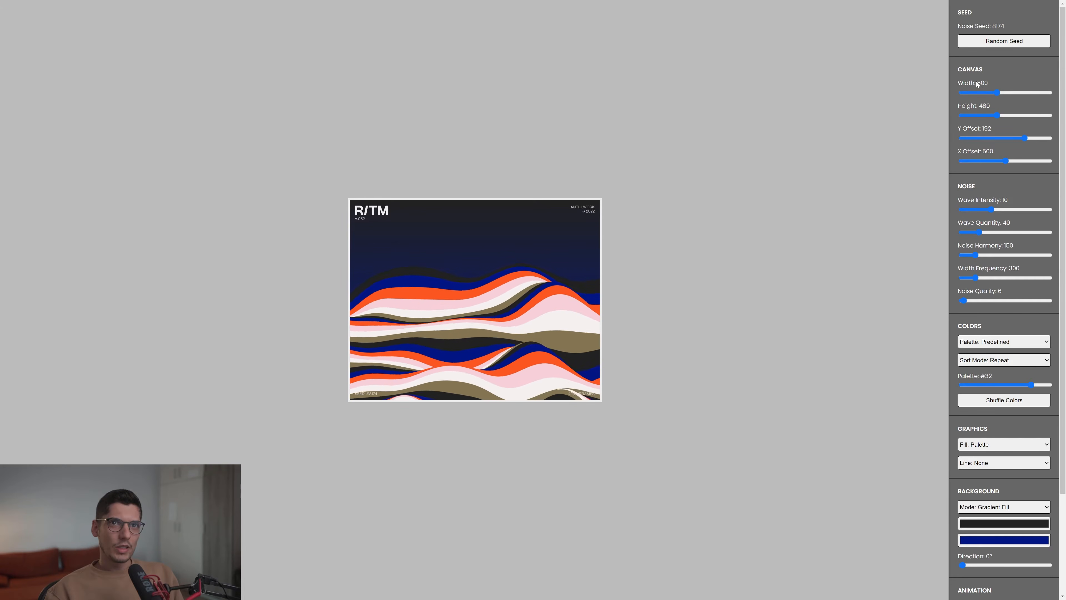
Set the canvas width to 960 and height to 720, with a Y offset of 107 and an X offset of 561.
{"action": "left_click_drag", "start_coordinate": [997, 92], "coordinate": [1049, 116]}
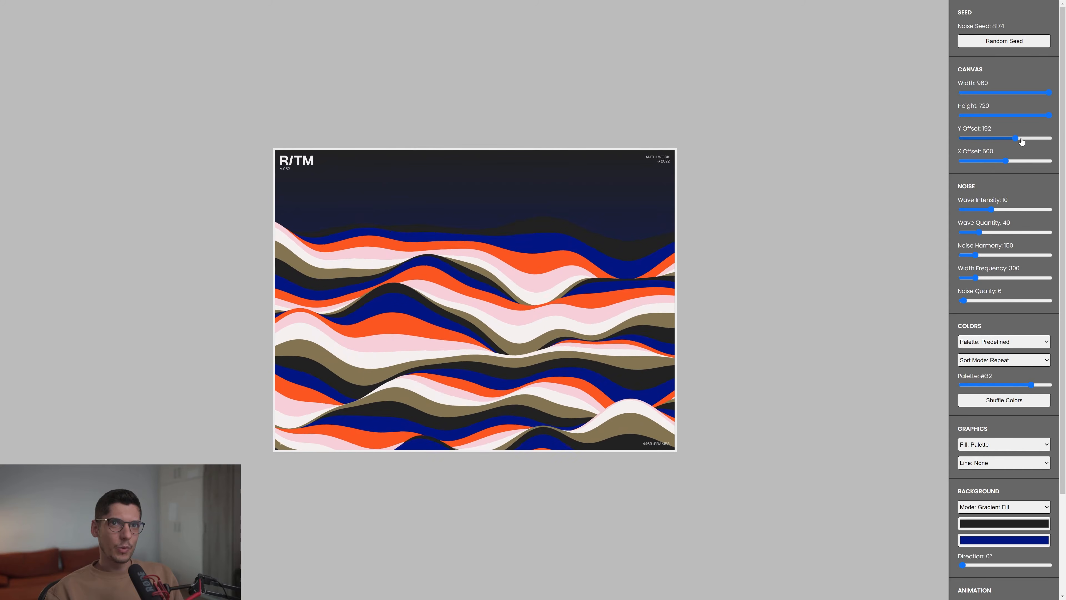
{"action": "left_click_drag", "start_coordinate": [1018, 141], "coordinate": [1026, 141]}
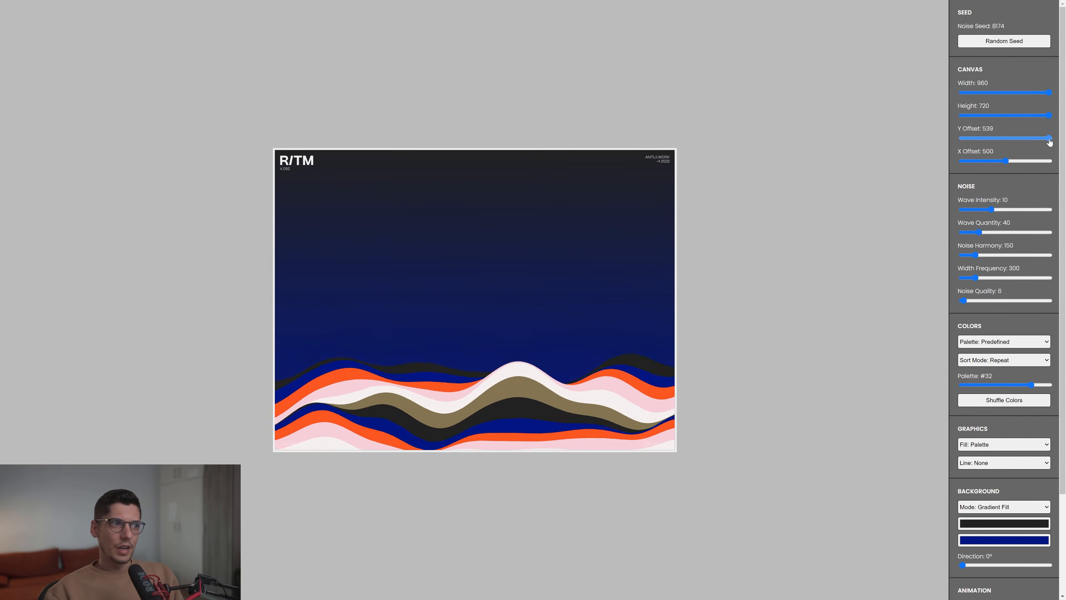
{"action": "left_click_drag", "start_coordinate": [1048, 141], "coordinate": [991, 161]}
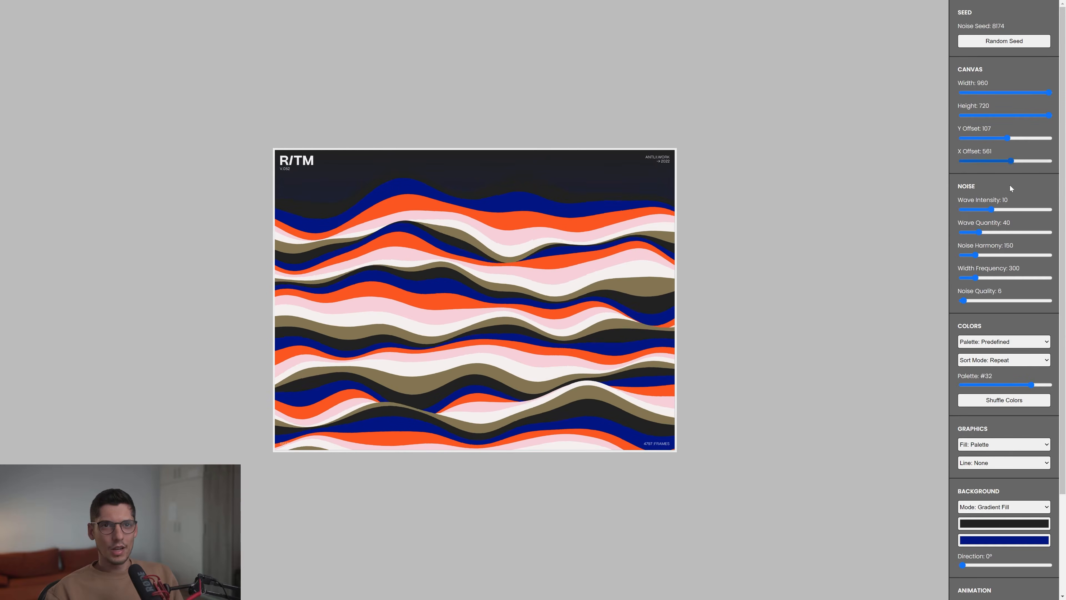
Try stronger waves and more of them, settling on a wave intensity of 9.5 and a wave quantity of 51.
{"action": "left_click_drag", "start_coordinate": [992, 213], "coordinate": [1050, 216]}
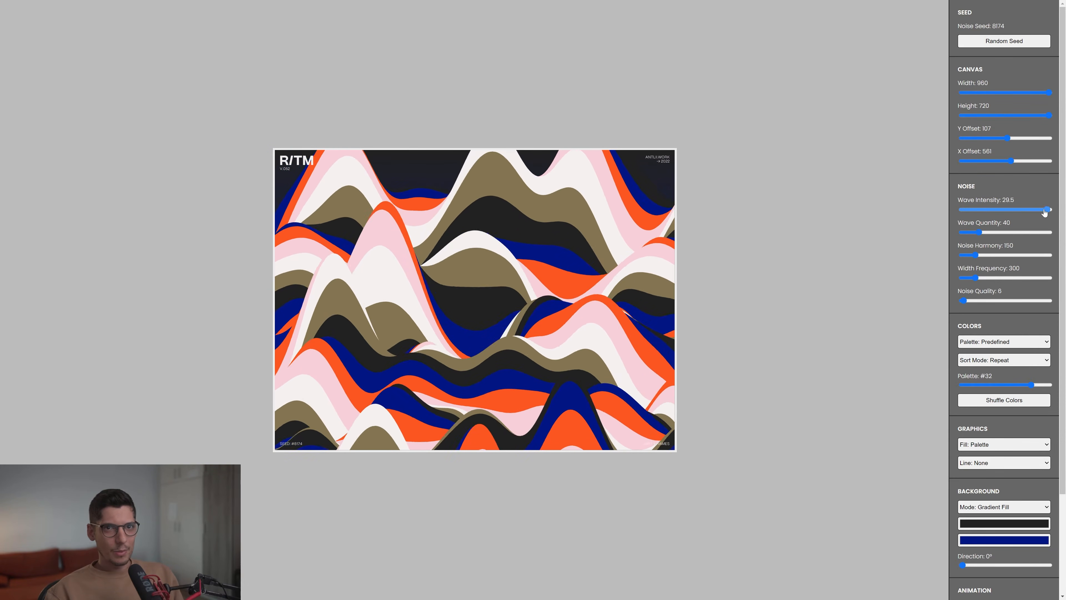
{"action": "left_click_drag", "start_coordinate": [1048, 213], "coordinate": [989, 214]}
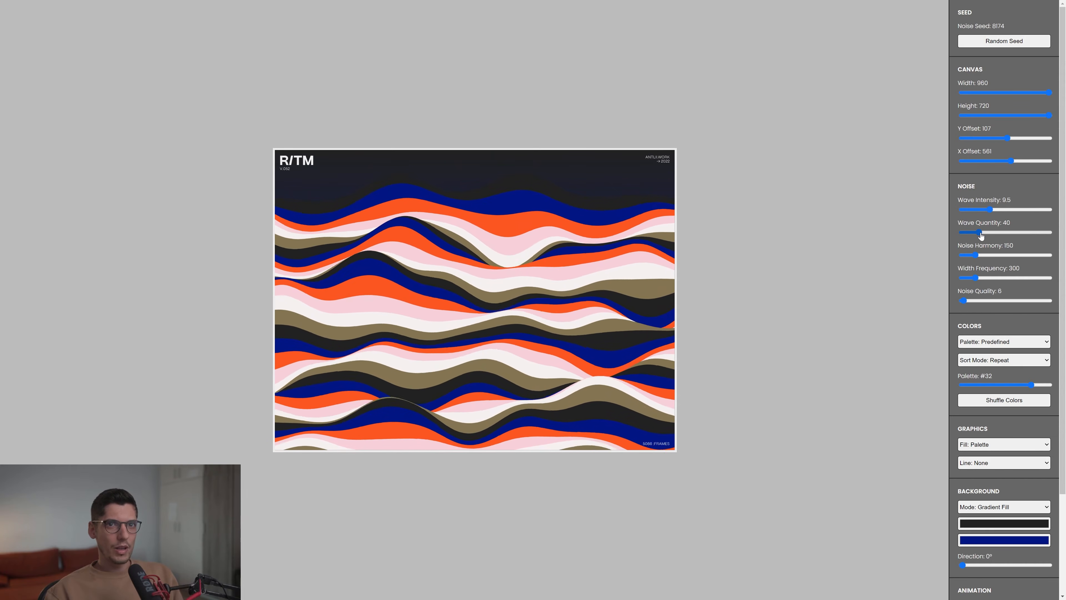
{"action": "left_click_drag", "start_coordinate": [984, 232], "coordinate": [1056, 238]}
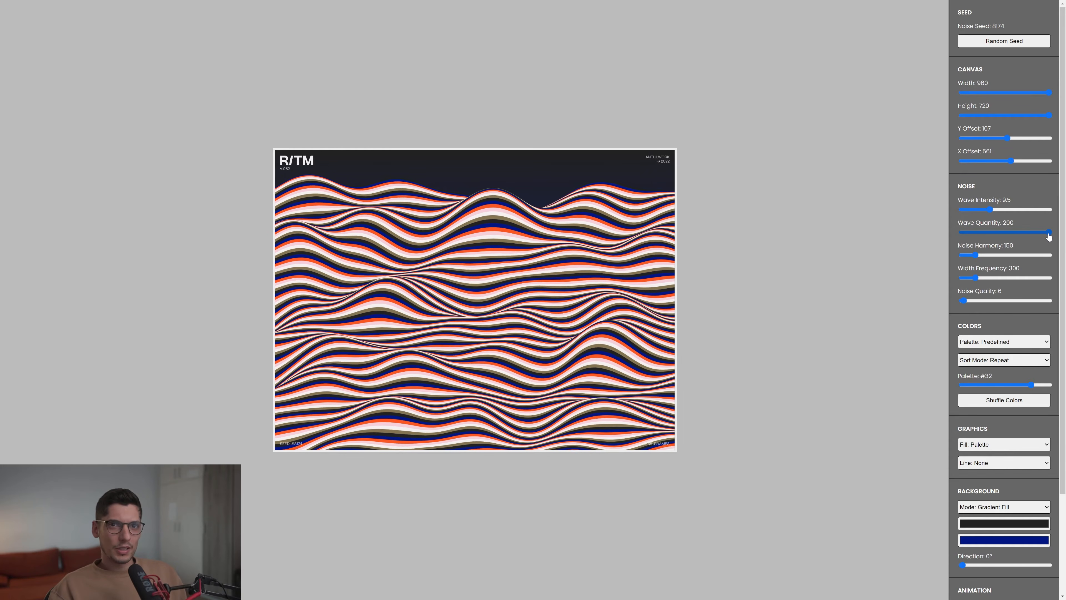
{"action": "left_click_drag", "start_coordinate": [1047, 233], "coordinate": [973, 236]}
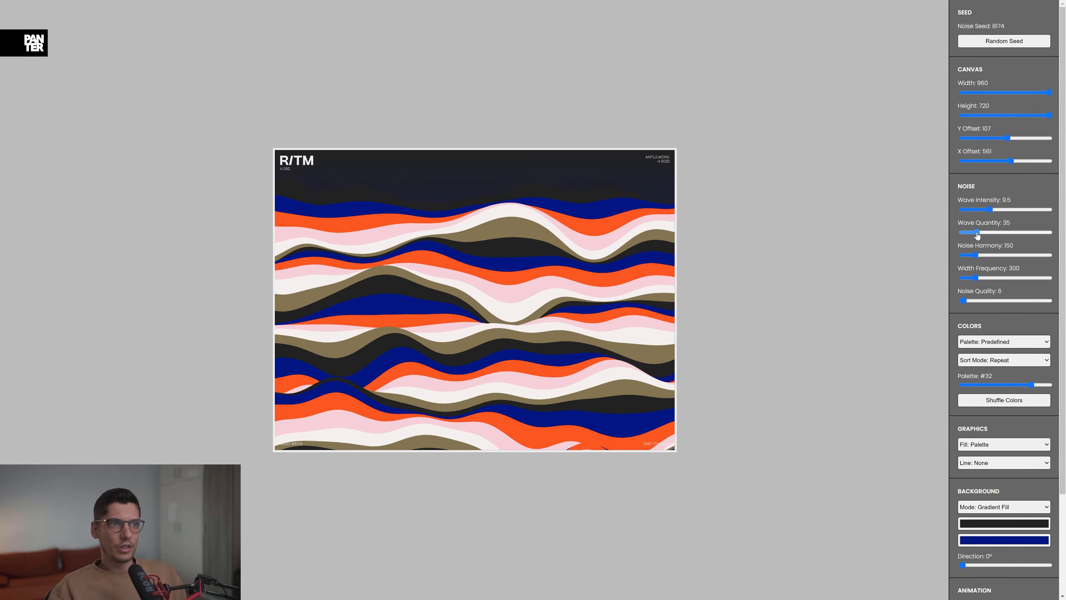
{"action": "left_click_drag", "start_coordinate": [988, 235], "coordinate": [983, 236]}
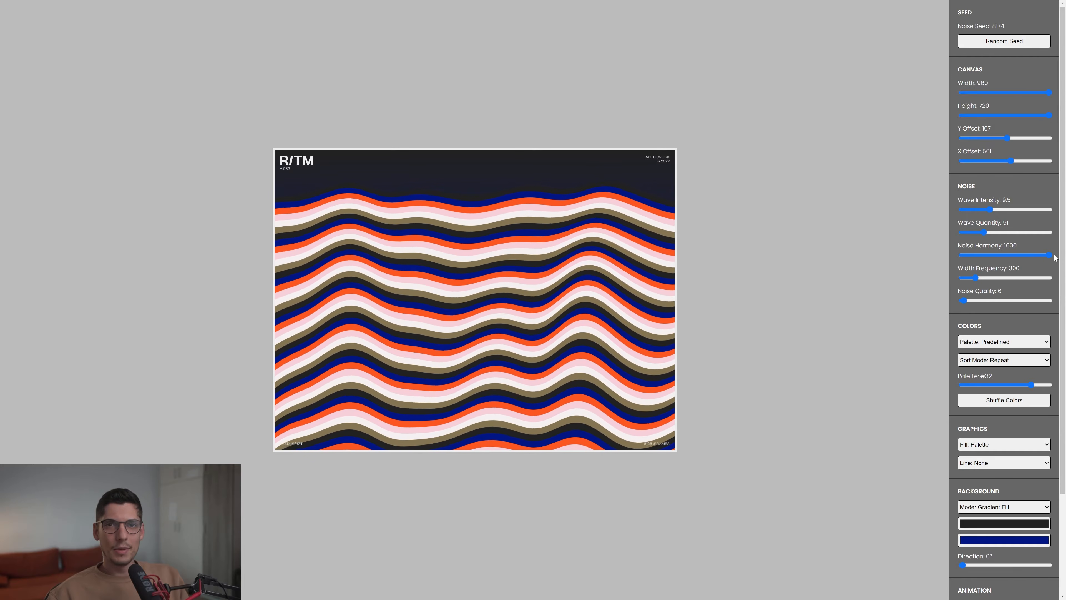
Set the noise harmony to 205 and the width frequency to 422.
{"action": "left_click_drag", "start_coordinate": [1006, 257], "coordinate": [985, 260]}
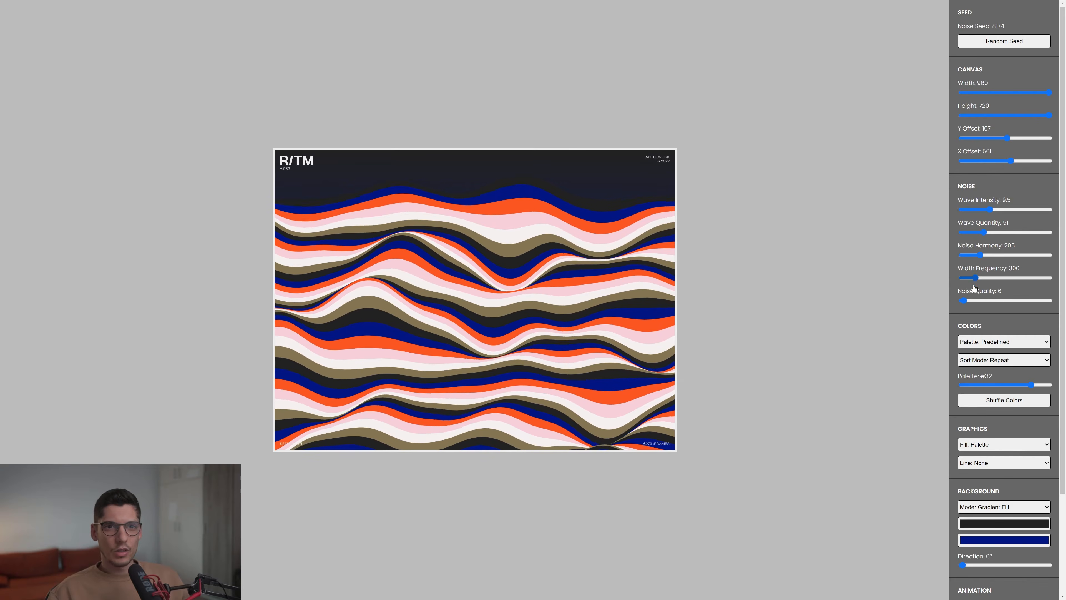
{"action": "mouse_move", "coordinate": [977, 281]}
{"action": "left_mouse_down"}
{"action": "mouse_move", "coordinate": [1056, 286]}
{"action": "mouse_move", "coordinate": [985, 284]}
{"action": "left_mouse_up"}
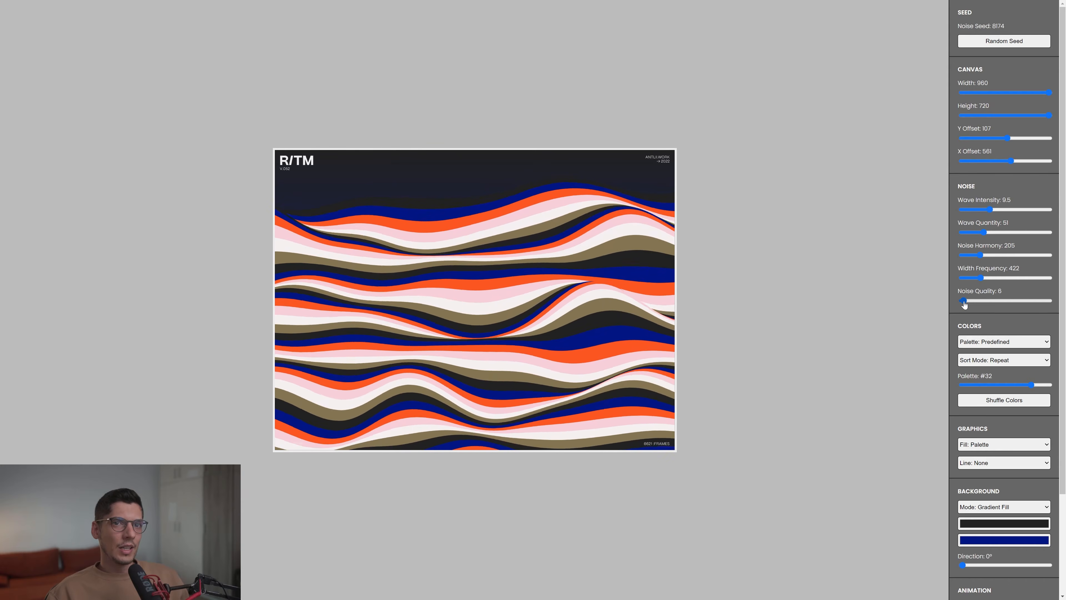
Try high and low noise quality values on the waves, settling on a noise quality of 18.
{"action": "left_click_drag", "start_coordinate": [964, 303], "coordinate": [1052, 304]}
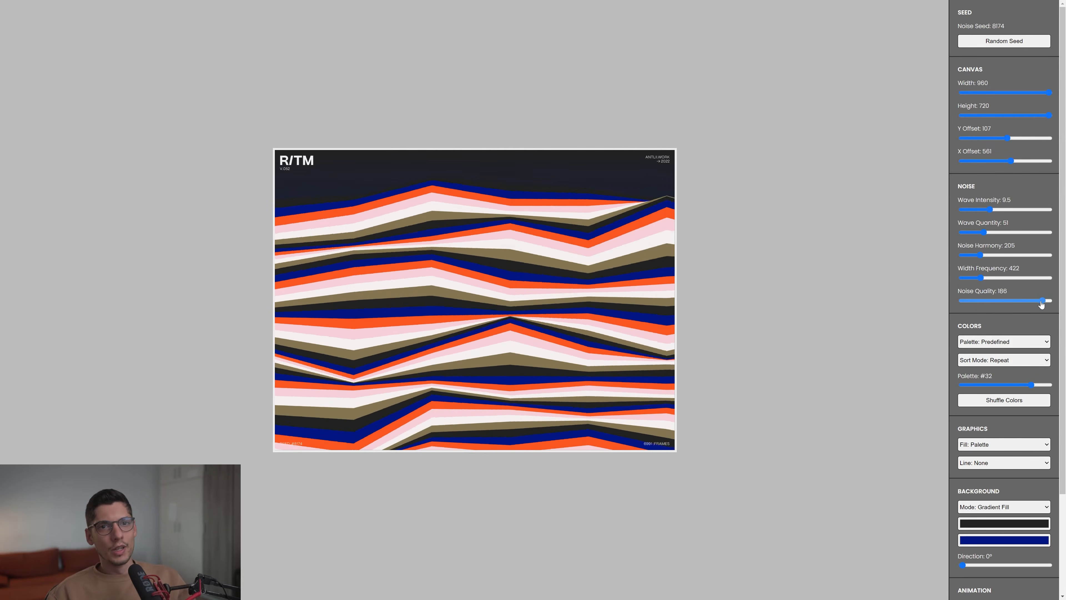
{"action": "left_click_drag", "start_coordinate": [1015, 302], "coordinate": [980, 301]}
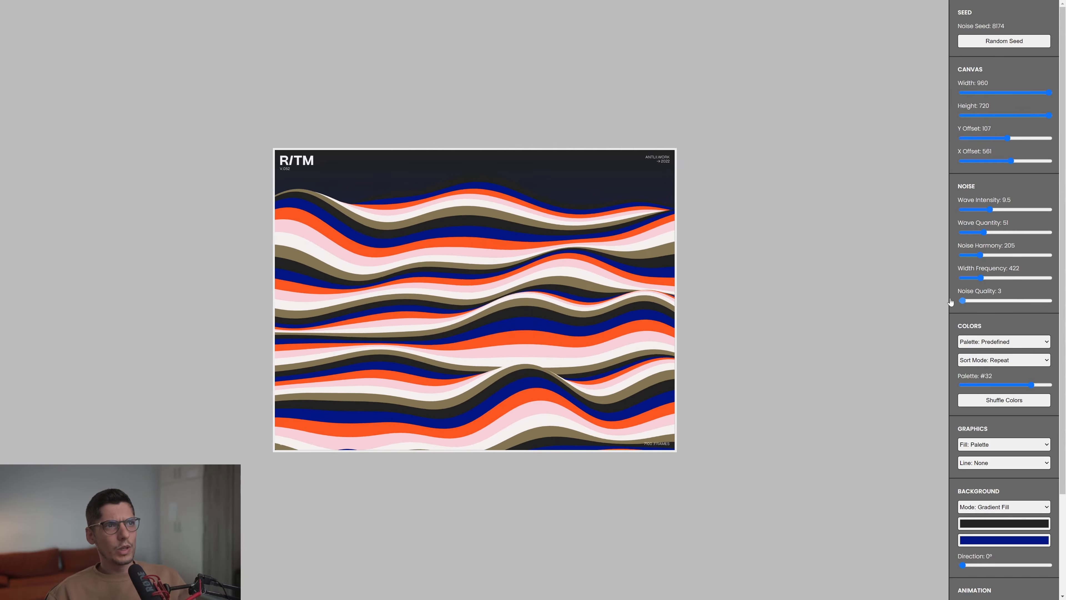
{"action": "left_click_drag", "start_coordinate": [963, 303], "coordinate": [969, 304]}
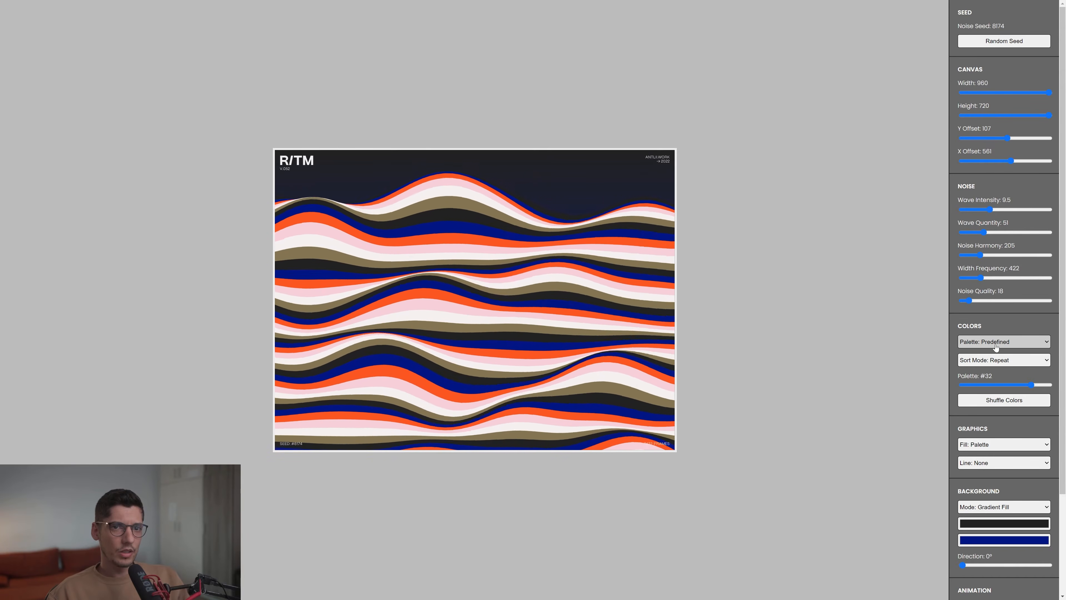
Change the color palette type from Predefined to Generative.
{"action": "left_click", "coordinate": [1001, 347]}
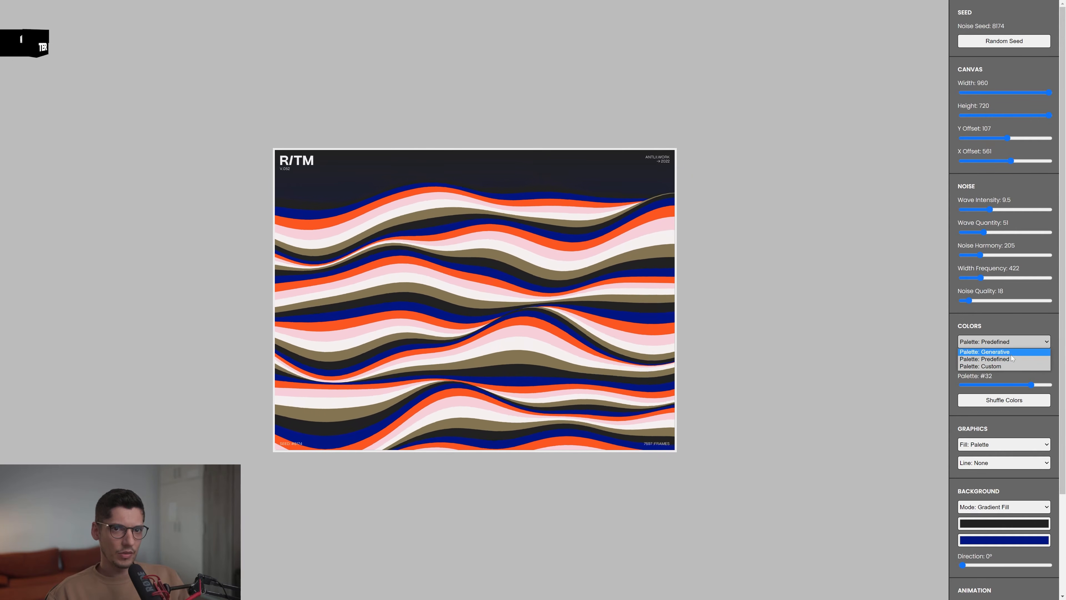
{"action": "left_click", "coordinate": [1010, 352]}
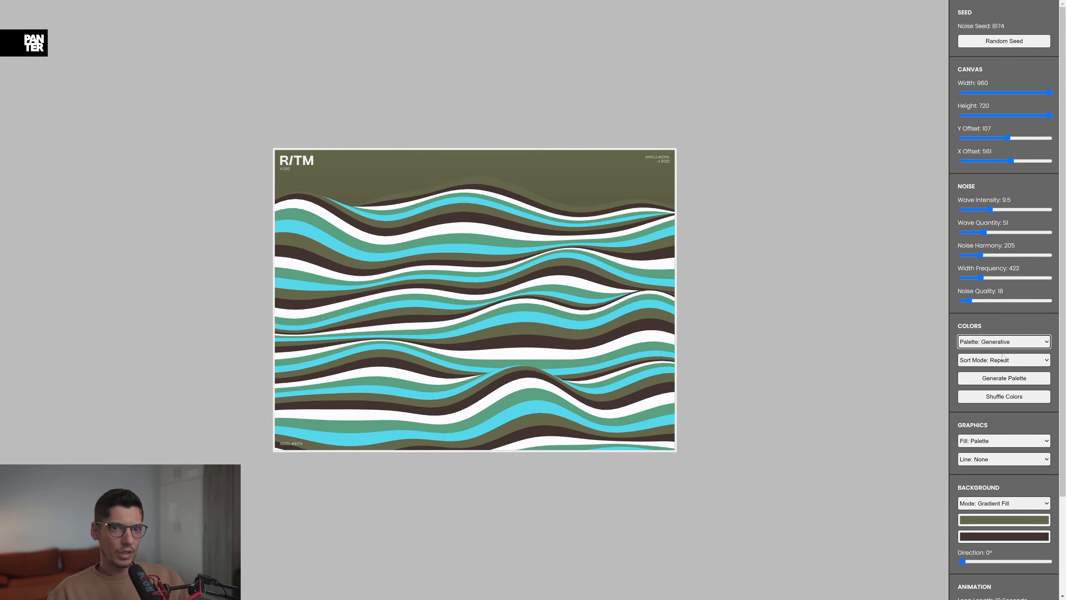
{"action": "left_click", "coordinate": [1002, 345]}
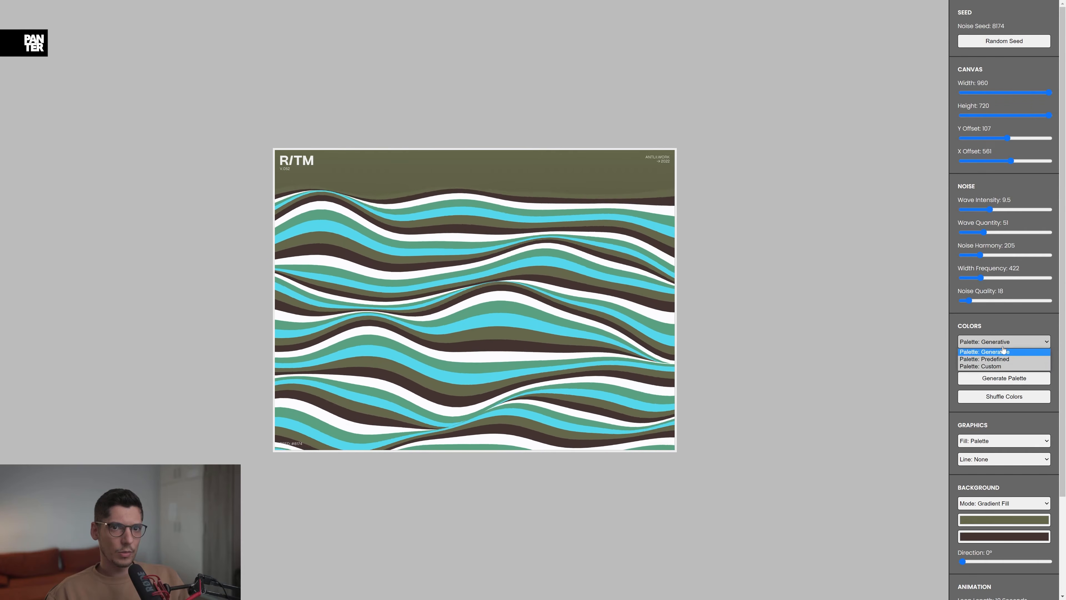
{"action": "left_click", "coordinate": [1005, 352]}
Generate several new random color palettes for the waves and shuffle the colors of the last one.
{"action": "left_click", "coordinate": [1011, 380]}
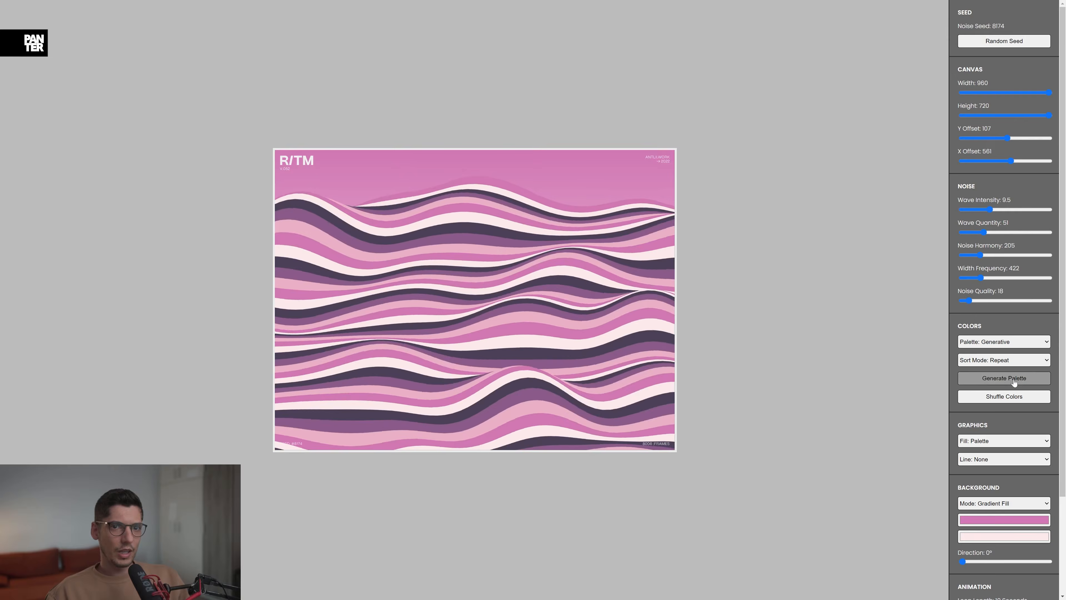
{"action": "left_click", "coordinate": [1010, 380]}
{"action": "left_click", "coordinate": [1013, 381]}
{"action": "left_click", "coordinate": [1014, 380]}
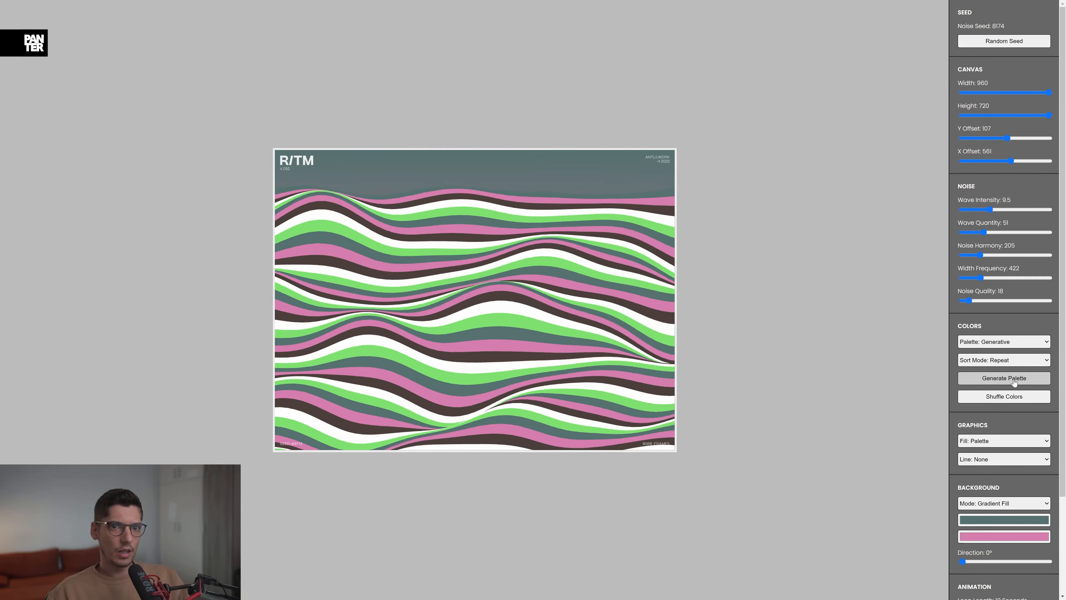
{"action": "left_click", "coordinate": [1012, 380]}
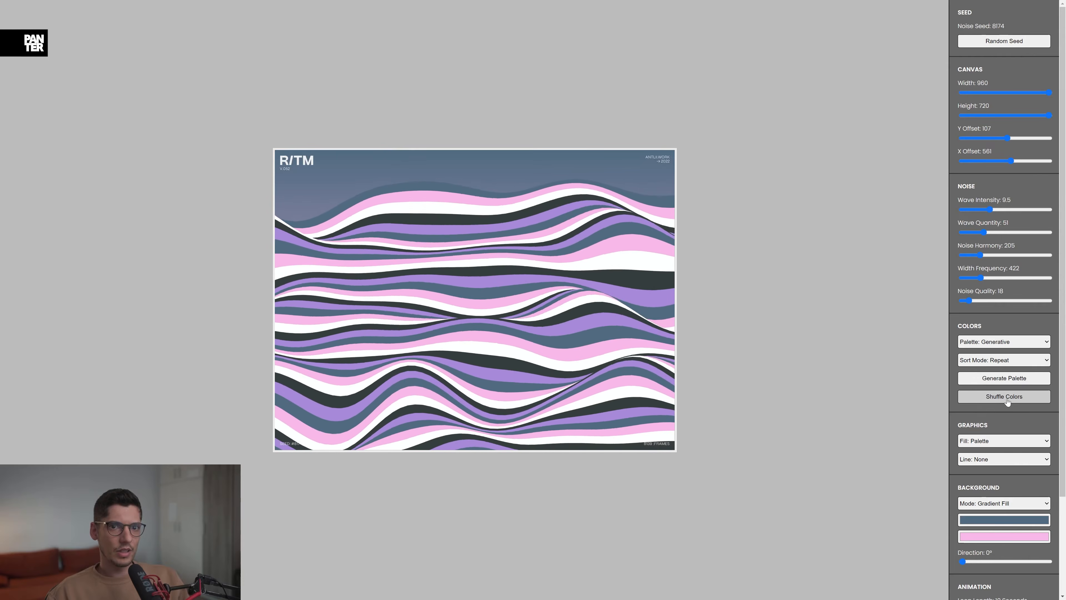
{"action": "left_click", "coordinate": [1007, 400]}
{"action": "left_click", "coordinate": [1007, 399]}
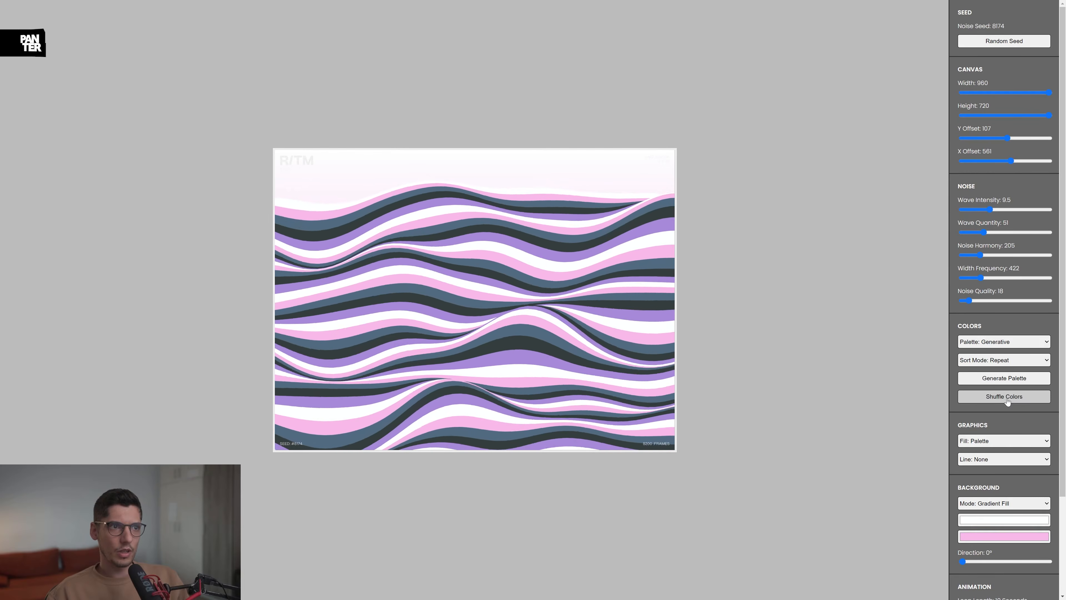
Keep generating palettes until the waves use lilac, maroon, dark gray, yellow and green.
{"action": "left_click", "coordinate": [1004, 386]}
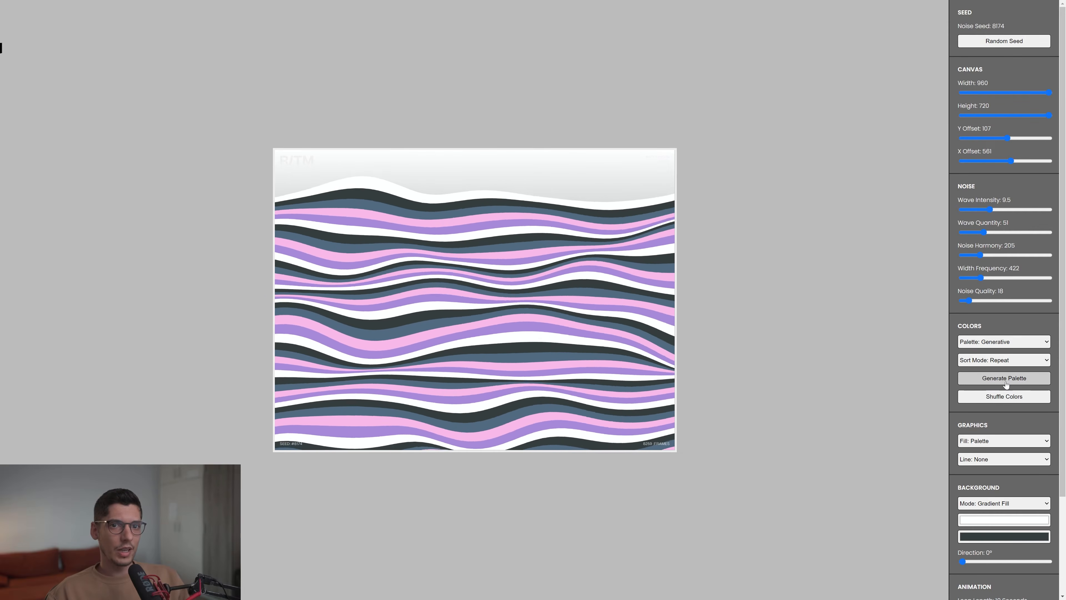
{"action": "left_click", "coordinate": [1005, 384]}
{"action": "left_click", "coordinate": [1006, 384]}
{"action": "left_click", "coordinate": [1006, 384]}
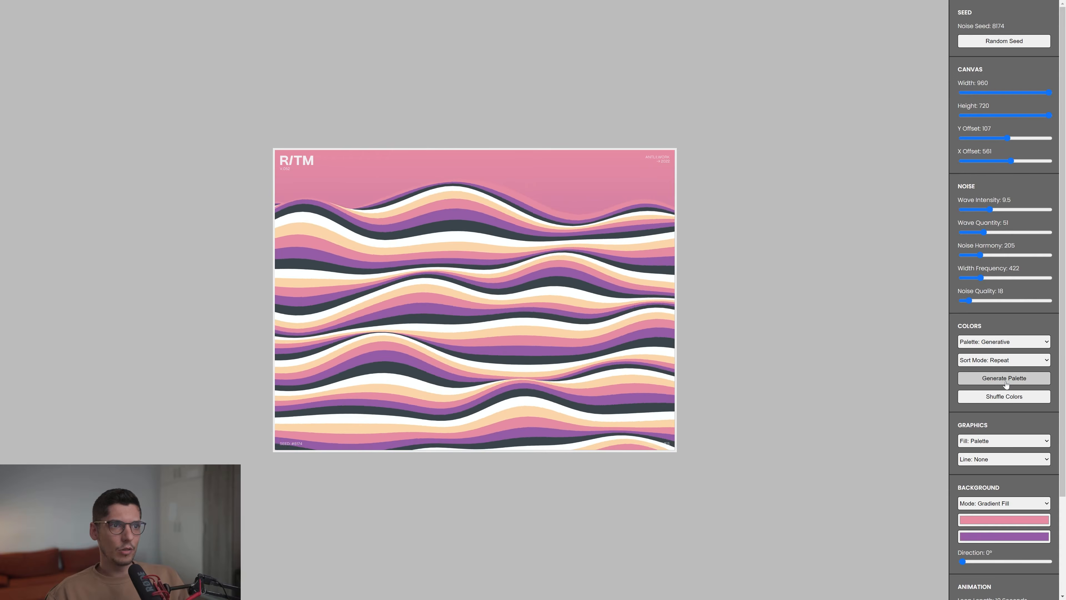
{"action": "left_click", "coordinate": [1006, 384]}
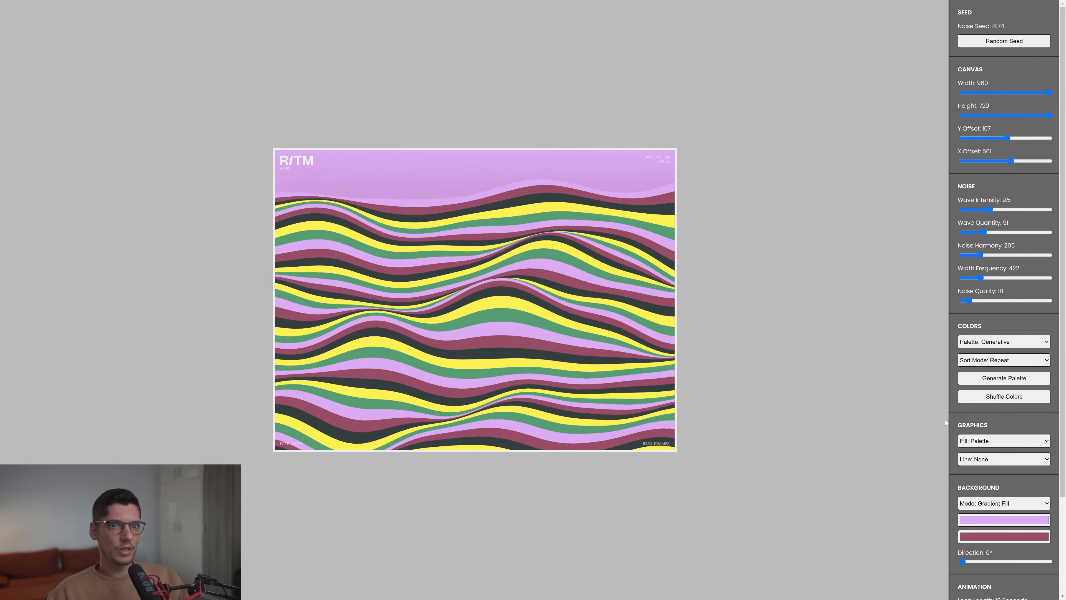
Shuffle the order of the lilac, maroon, yellow and green palette colors several times, ending with a lilac-to-maroon background gradient.
{"action": "left_click", "coordinate": [1002, 401]}
{"action": "left_click", "coordinate": [1002, 401]}
{"action": "left_click", "coordinate": [1002, 403]}
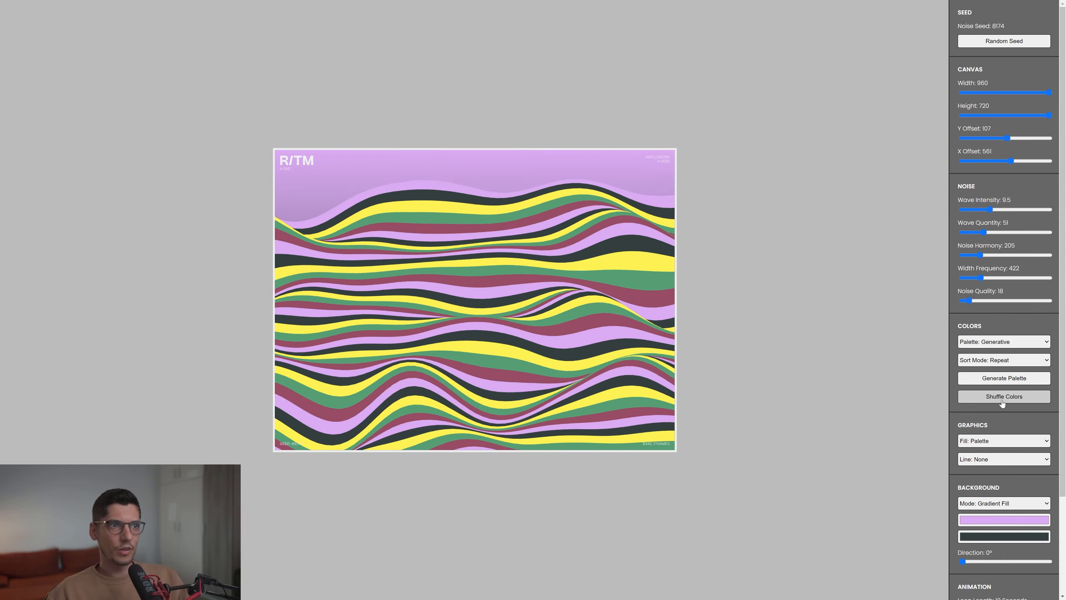
{"action": "left_click", "coordinate": [1002, 402]}
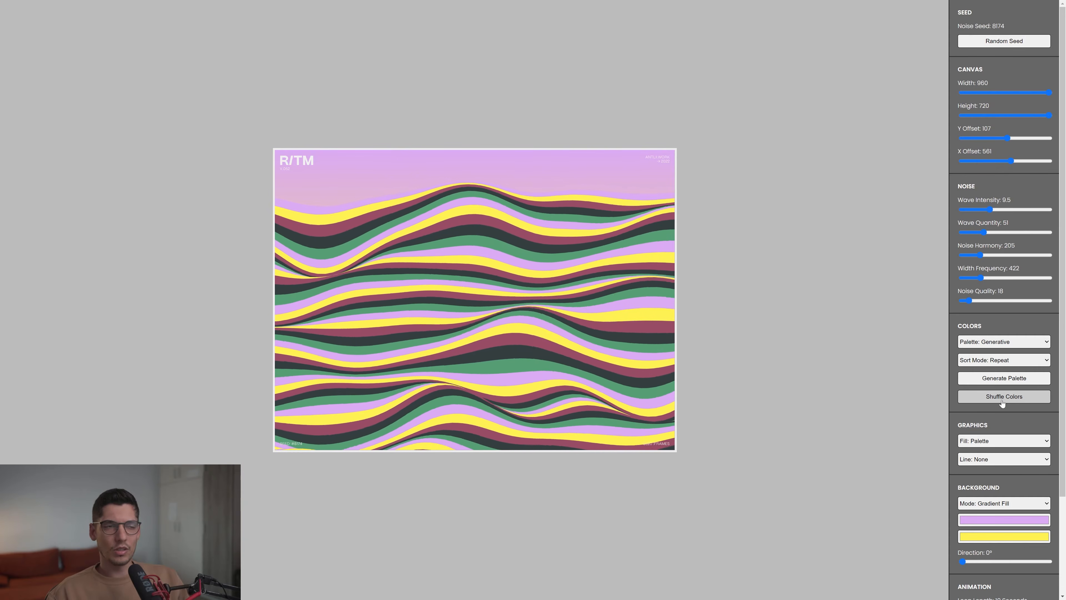
{"action": "left_click", "coordinate": [1002, 402]}
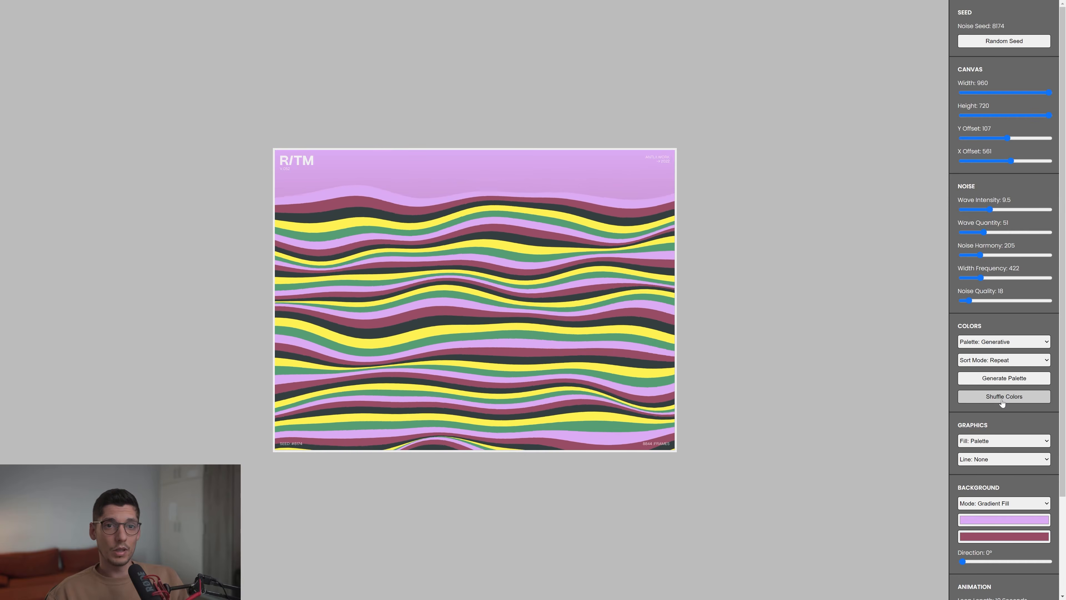
Change the color palette type to Predefined and choose palette #21 for the waves.
{"action": "left_click", "coordinate": [1004, 342]}
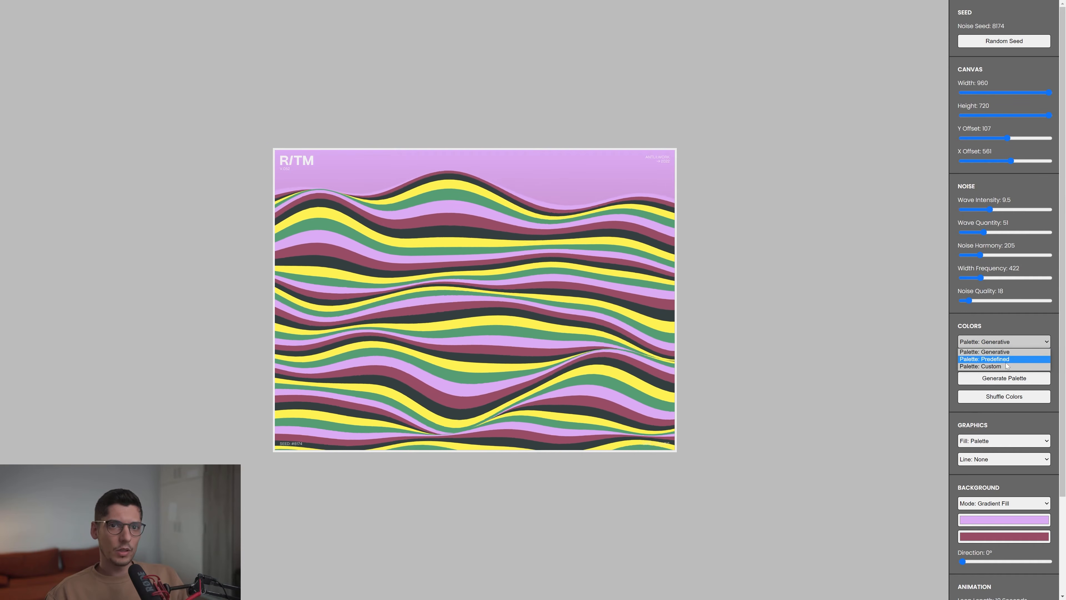
{"action": "left_click", "coordinate": [1006, 361]}
{"action": "left_click_drag", "start_coordinate": [1031, 385], "coordinate": [1006, 385]}
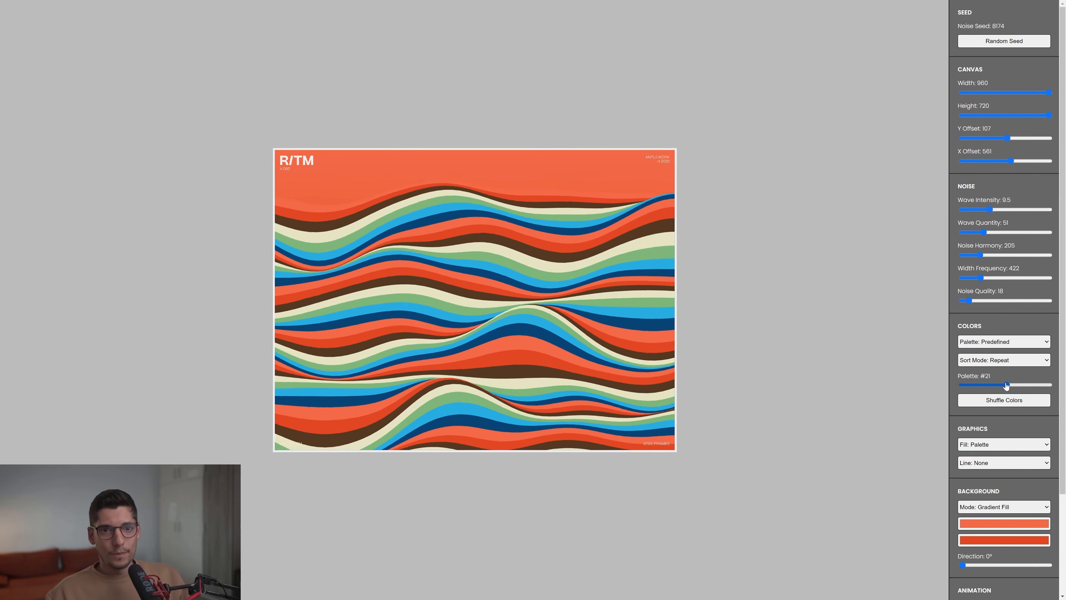
Try the Random color sort mode on the waves and return it to Repeat.
{"action": "left_click", "coordinate": [968, 361]}
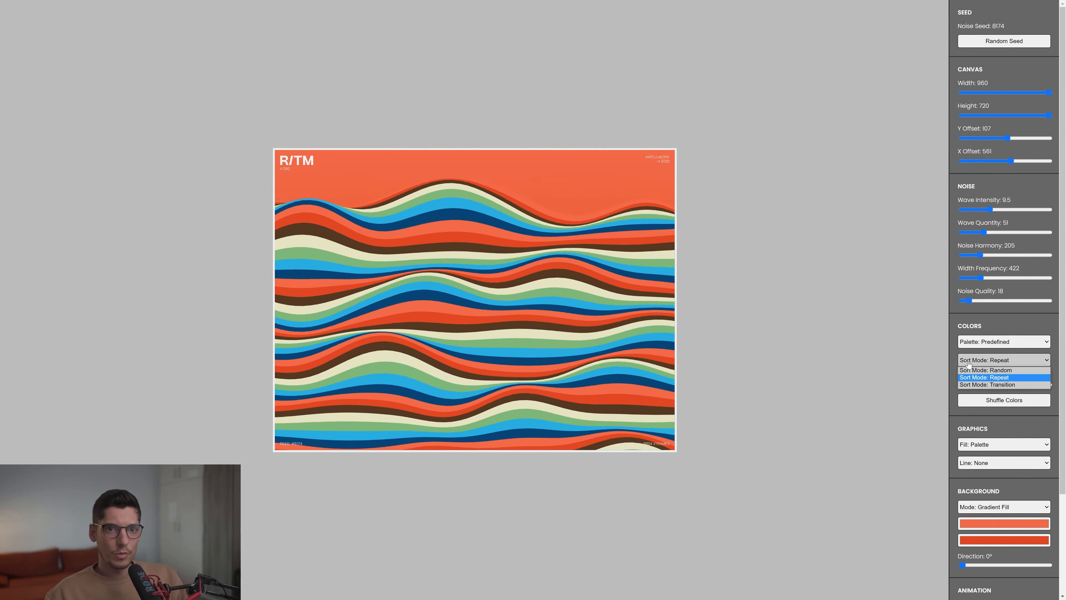
{"action": "left_click", "coordinate": [1003, 370]}
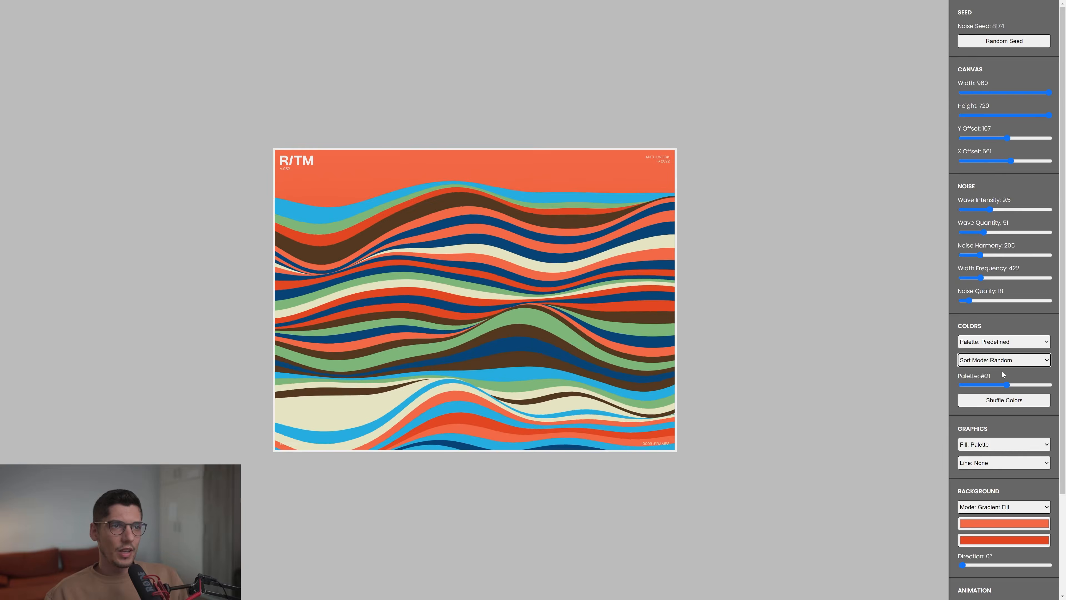
{"action": "left_click", "coordinate": [1001, 368]}
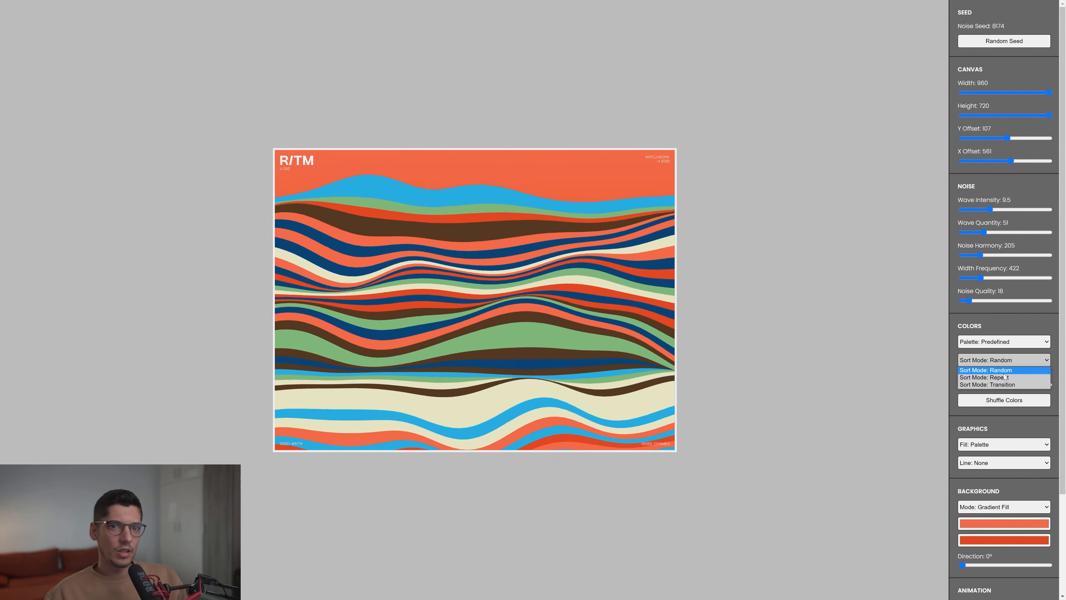
{"action": "left_click", "coordinate": [1003, 379]}
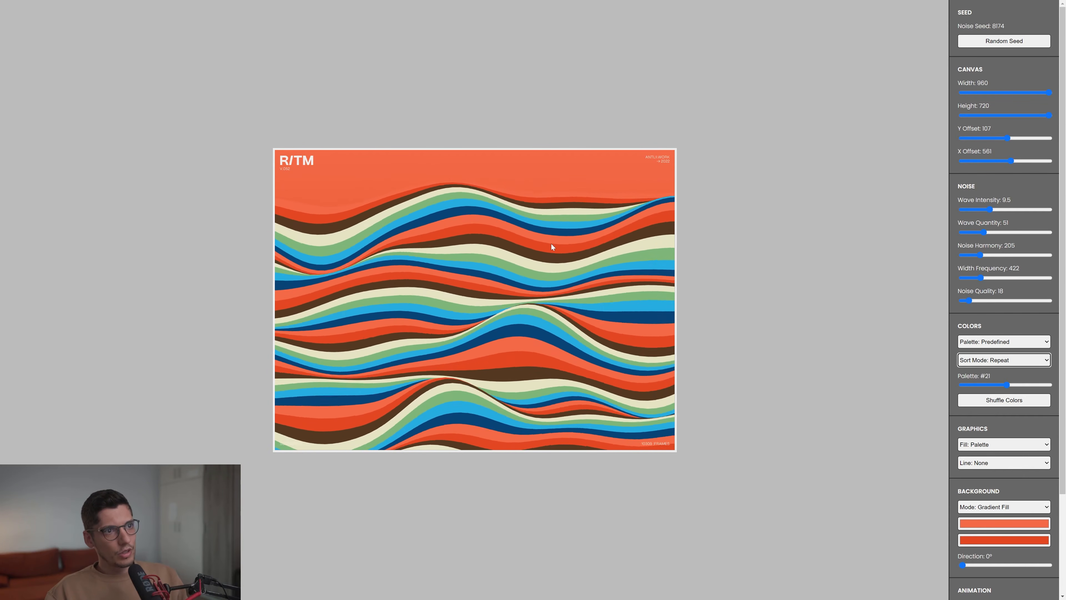
Compare the Random and Transition color sort modes and set the sorting back to Repeat.
{"action": "left_click", "coordinate": [988, 364]}
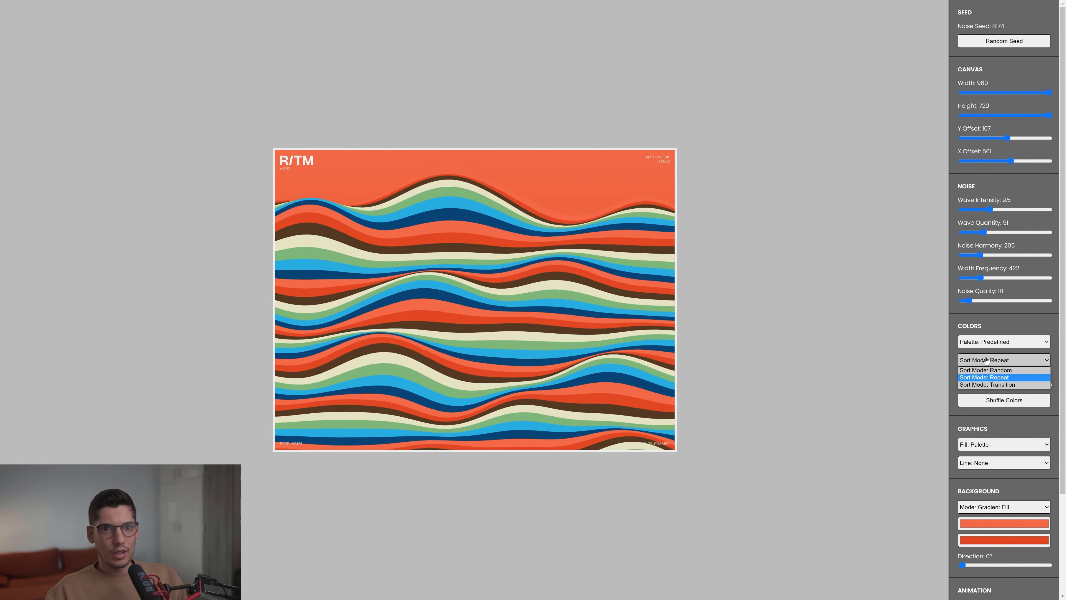
{"action": "left_click", "coordinate": [1010, 370]}
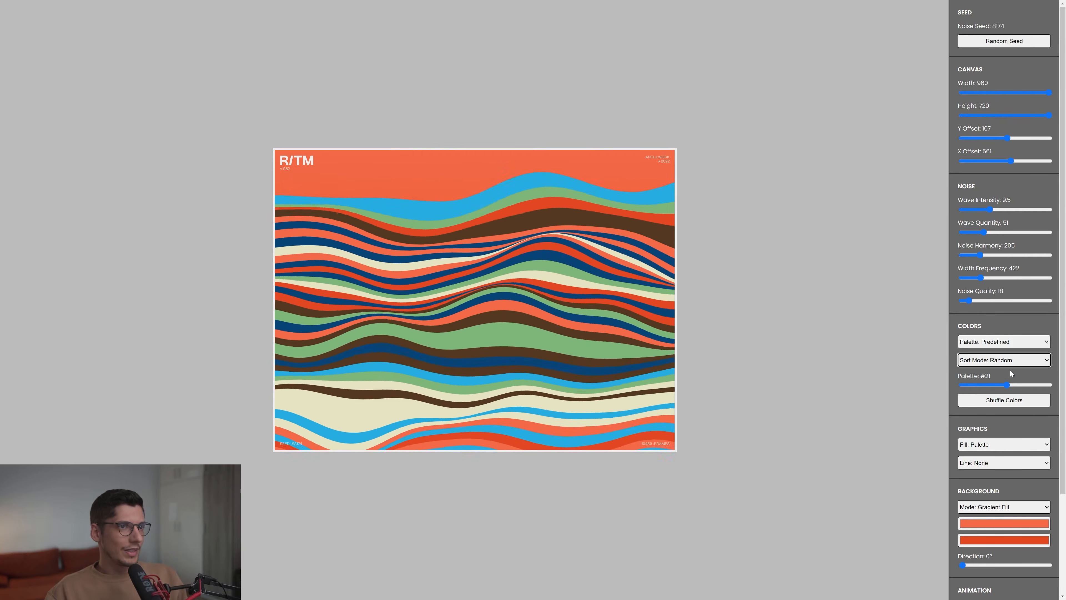
{"action": "left_click", "coordinate": [1000, 363]}
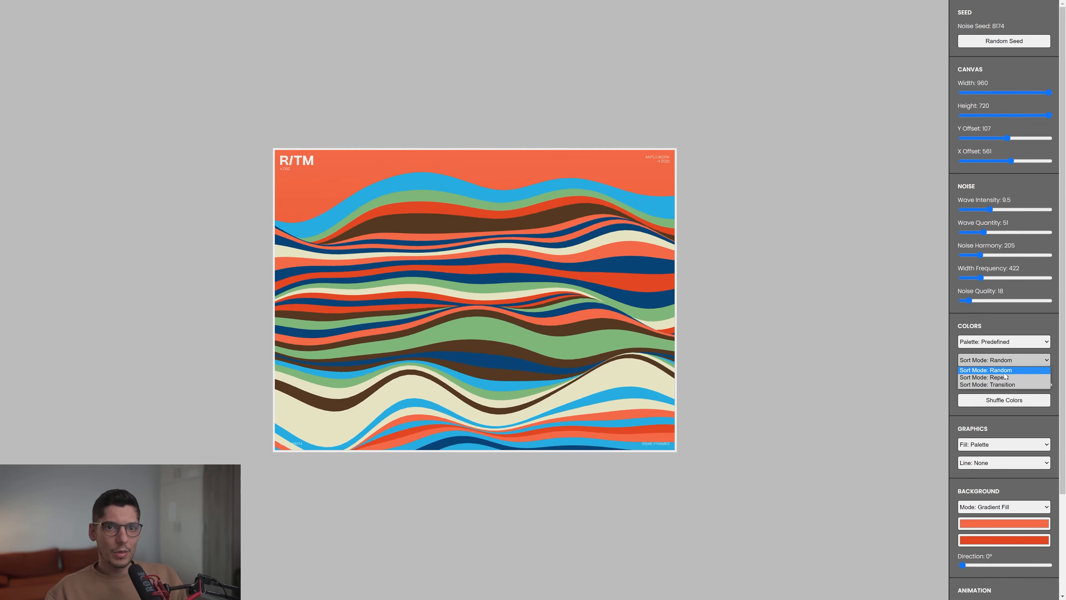
{"action": "left_click", "coordinate": [1010, 385]}
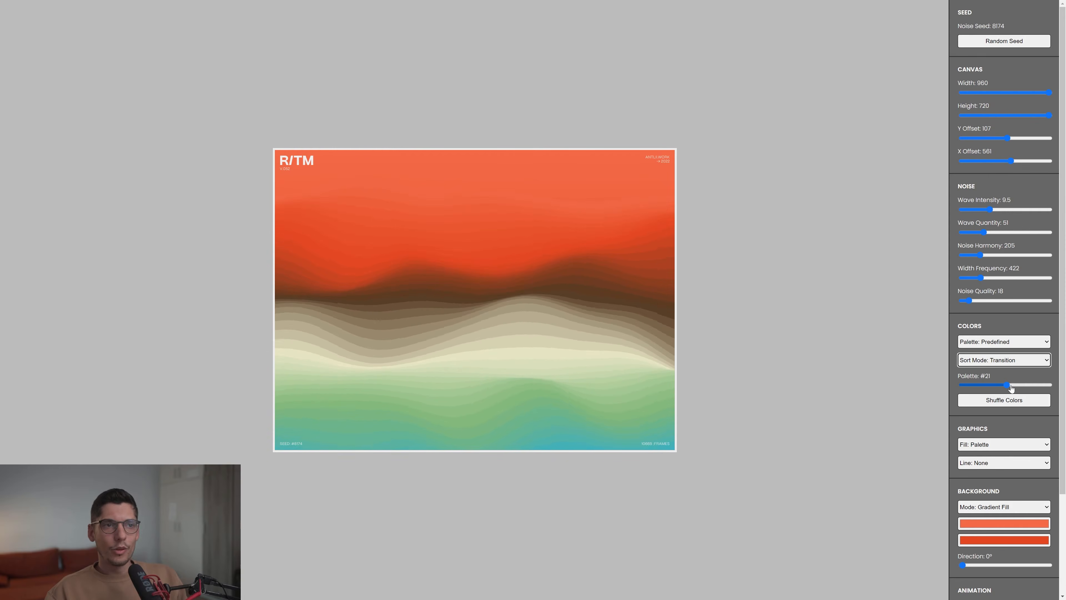
{"action": "left_click", "coordinate": [1006, 386]}
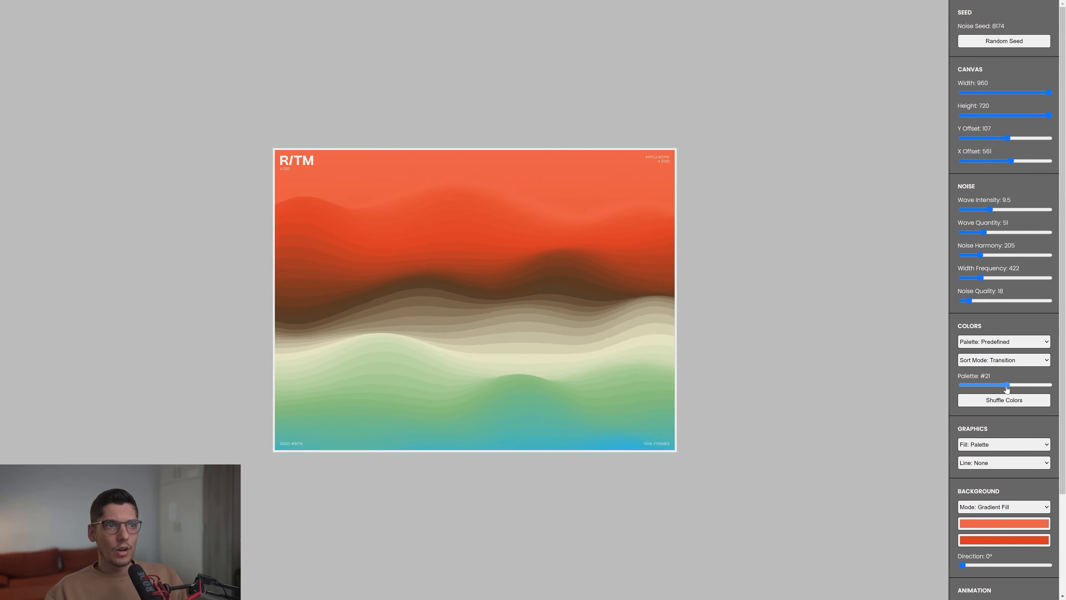
{"action": "left_click", "coordinate": [1002, 361]}
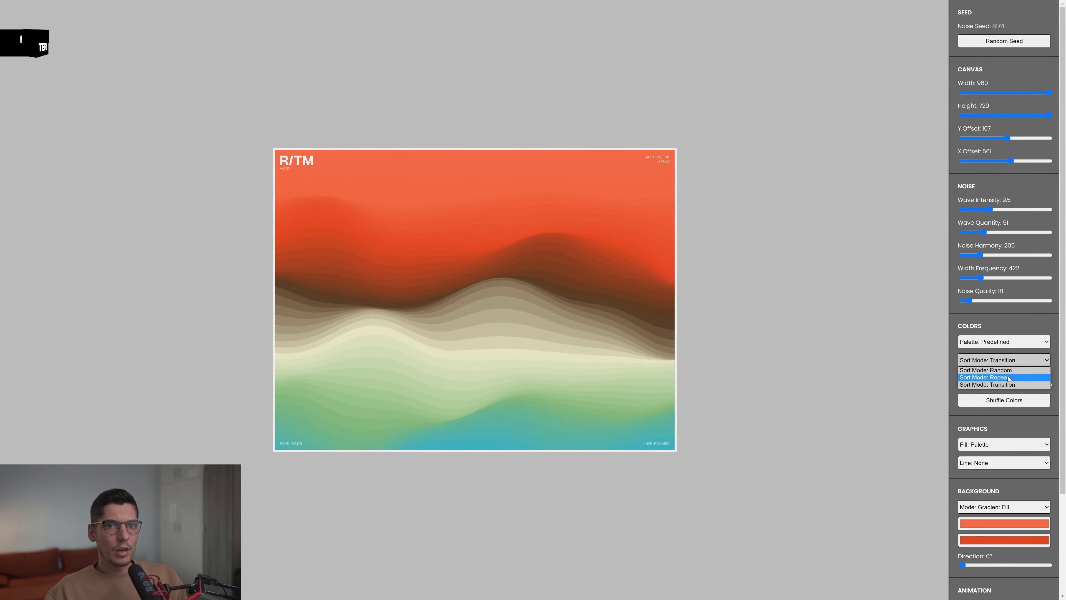
{"action": "left_click", "coordinate": [1008, 377]}
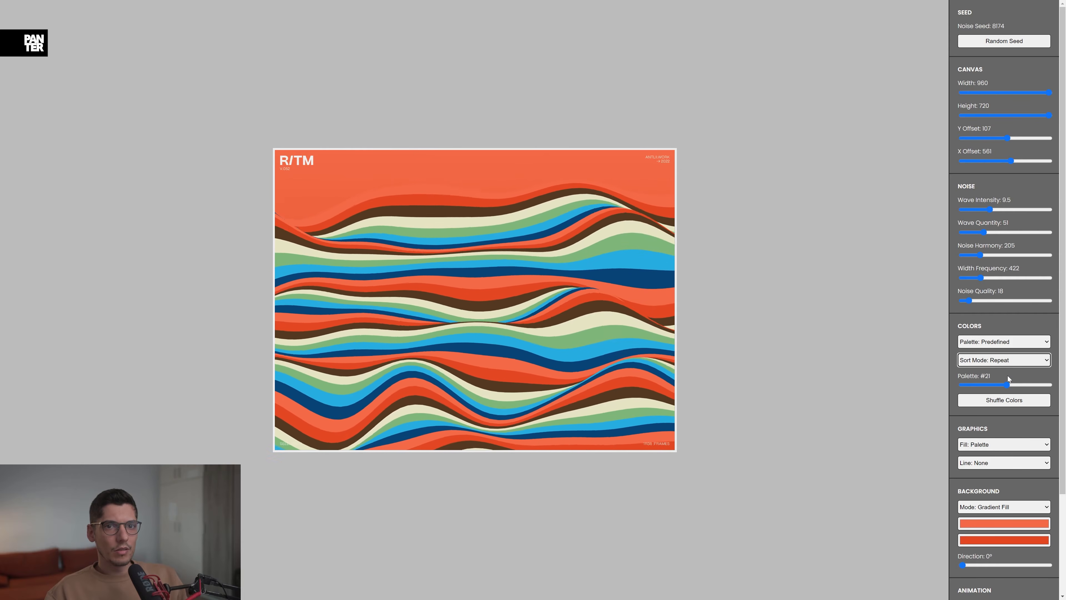
Try the Custom palette type with its four color swatches and switch back to the Predefined palette.
{"action": "left_click", "coordinate": [1001, 341]}
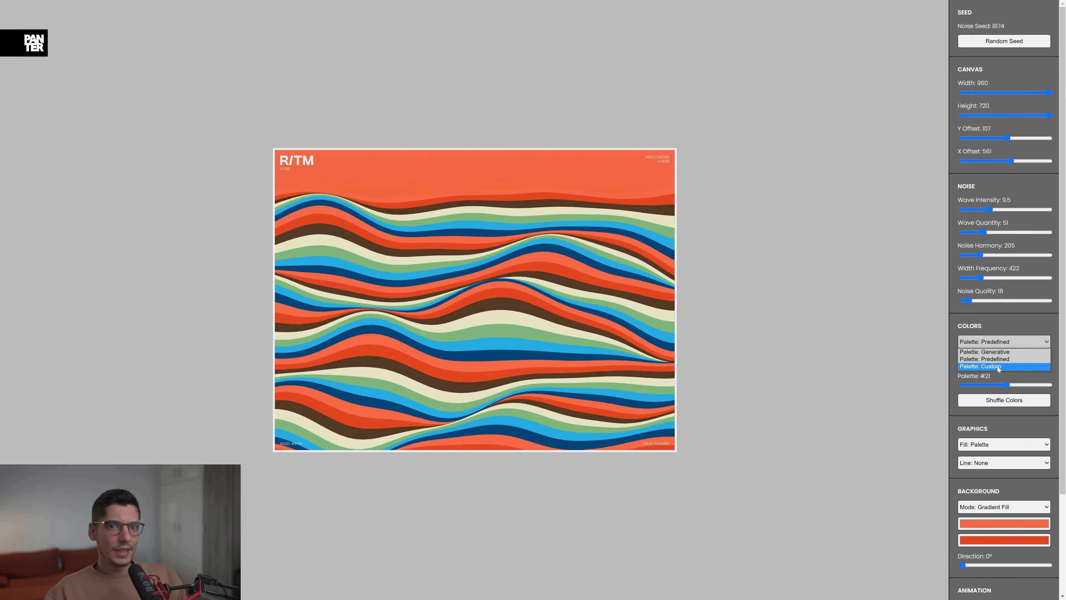
{"action": "left_click", "coordinate": [996, 365]}
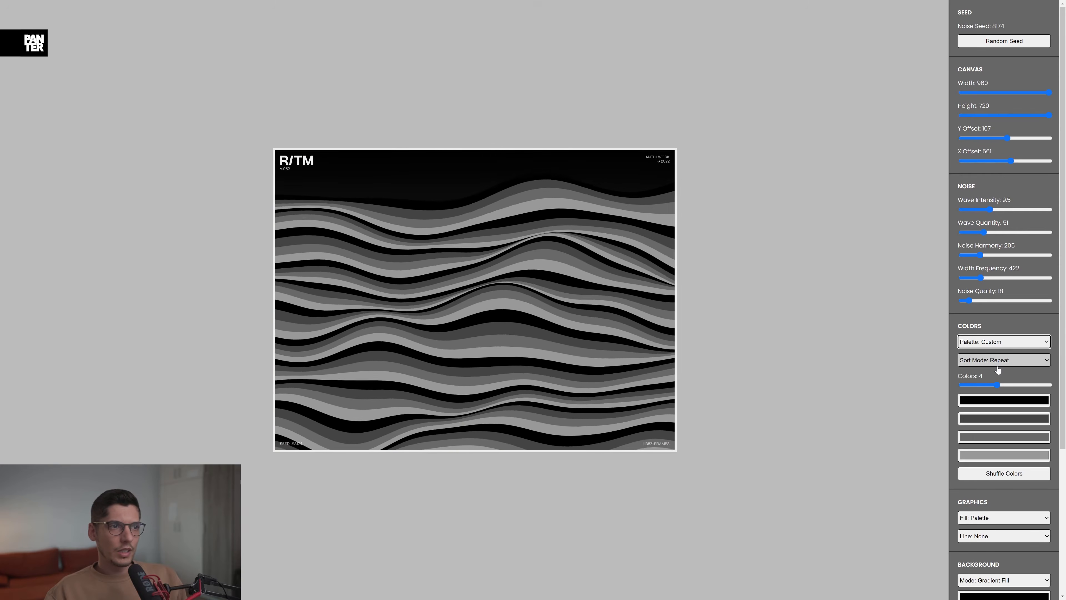
{"action": "left_click", "coordinate": [989, 400]}
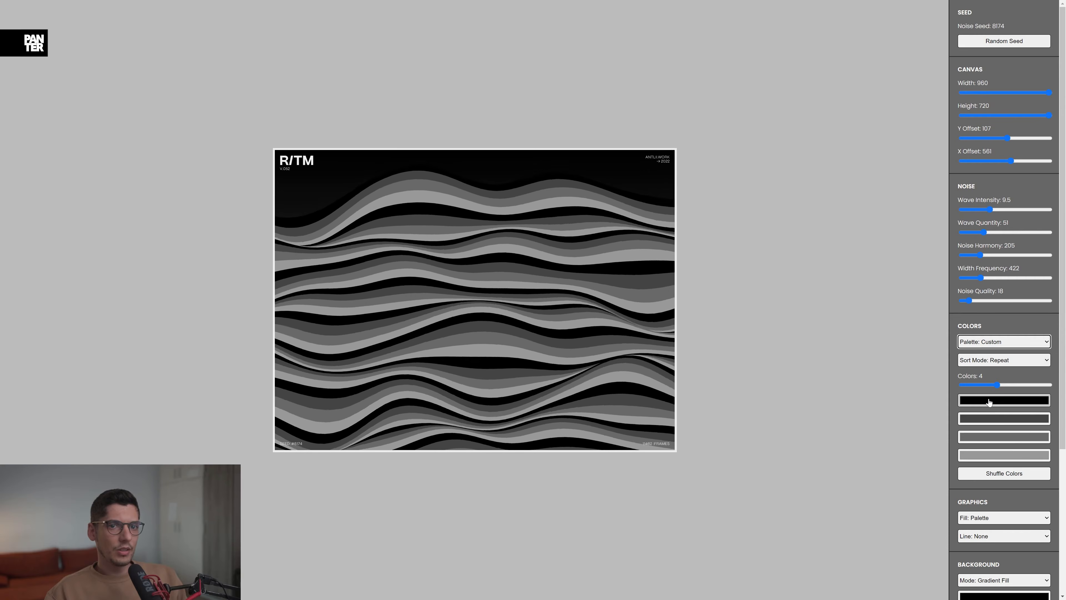
{"action": "left_click", "coordinate": [1013, 400]}
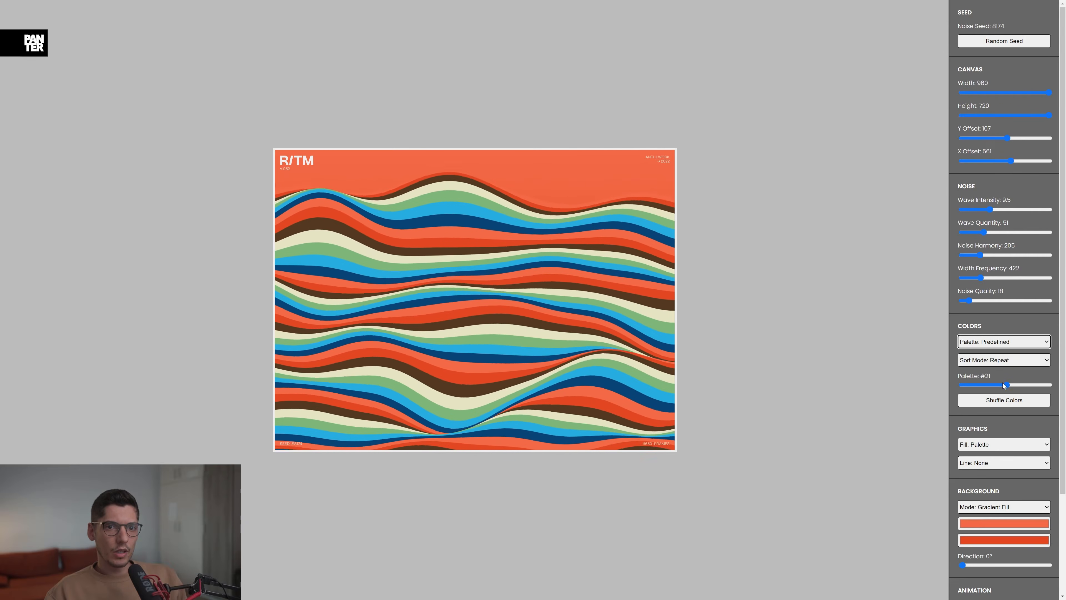
Change the wave graphics fill from Palette to Gradient.
{"action": "scroll", "coordinate": [1003, 383], "scroll_direction": "down", "scroll_amount": 3}
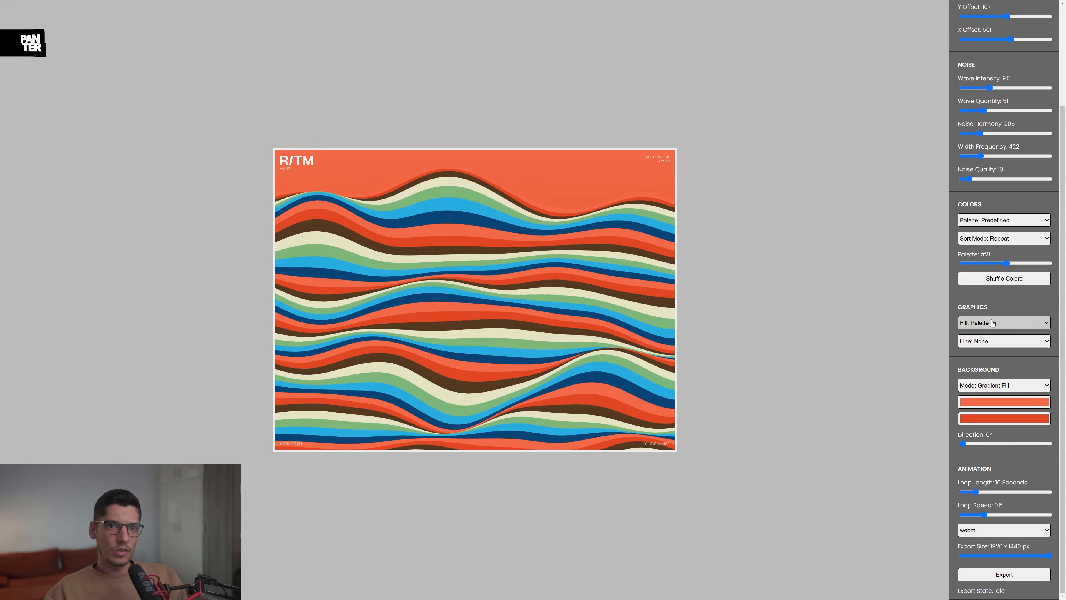
{"action": "left_click", "coordinate": [992, 323]}
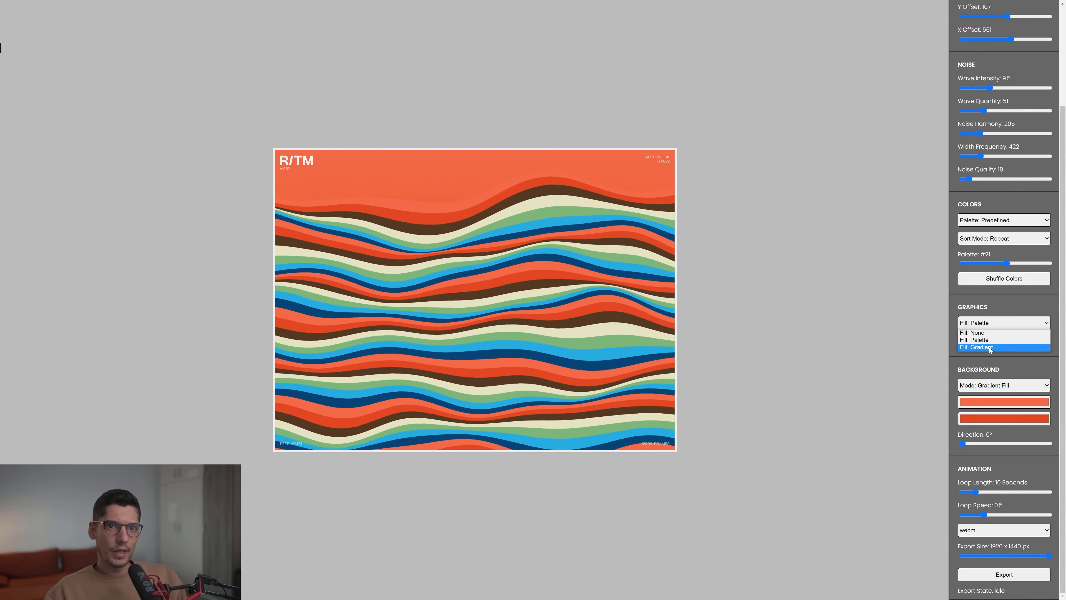
{"action": "left_click", "coordinate": [990, 347]}
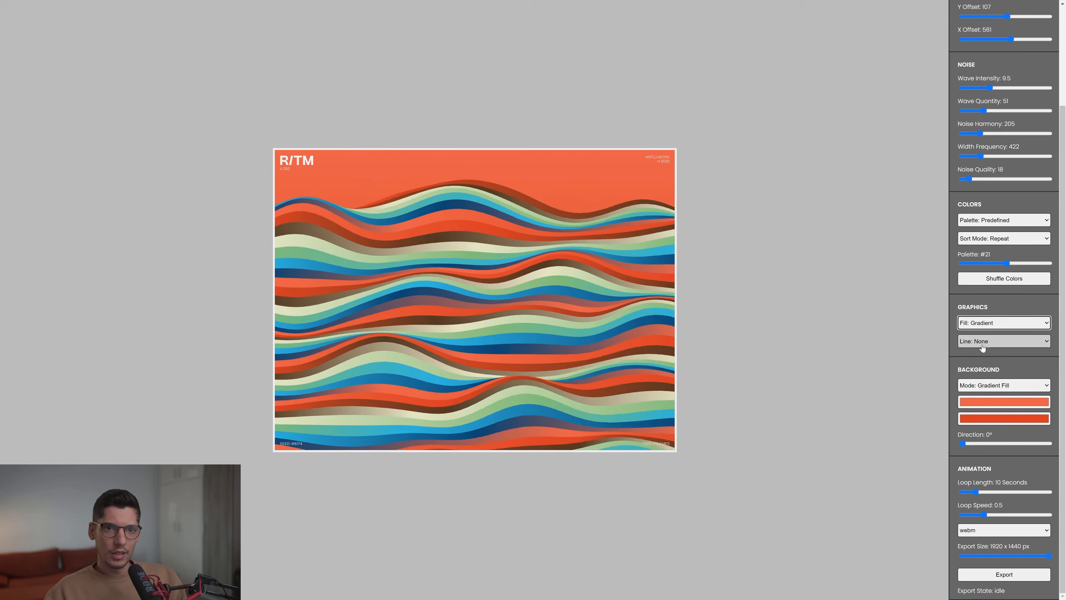
Try solid lines around the waves, colored white with a weight of 9 px.
{"action": "left_click", "coordinate": [999, 345]}
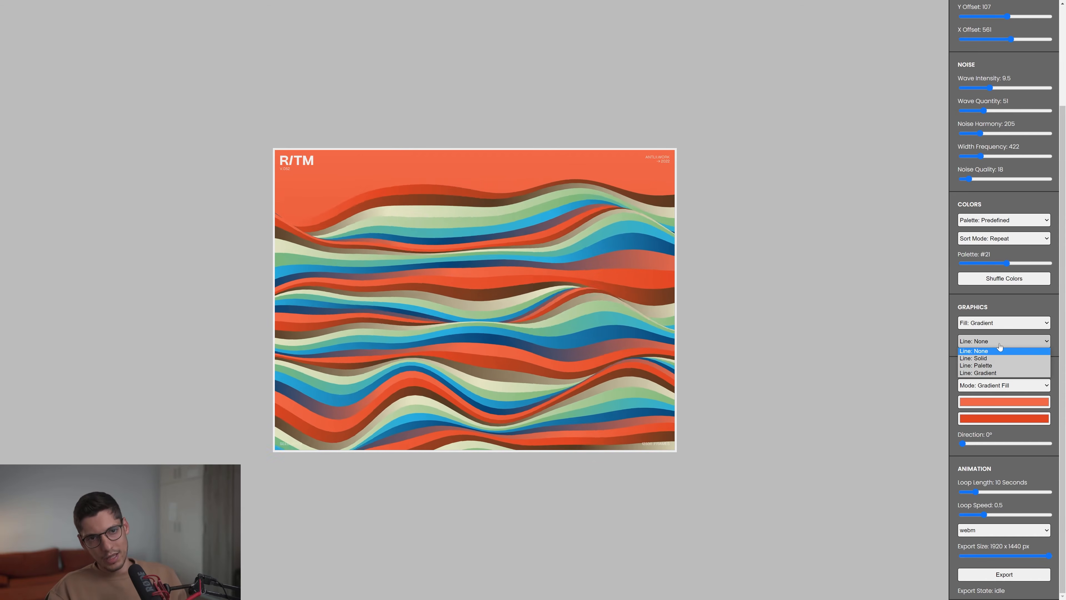
{"action": "left_click", "coordinate": [998, 358]}
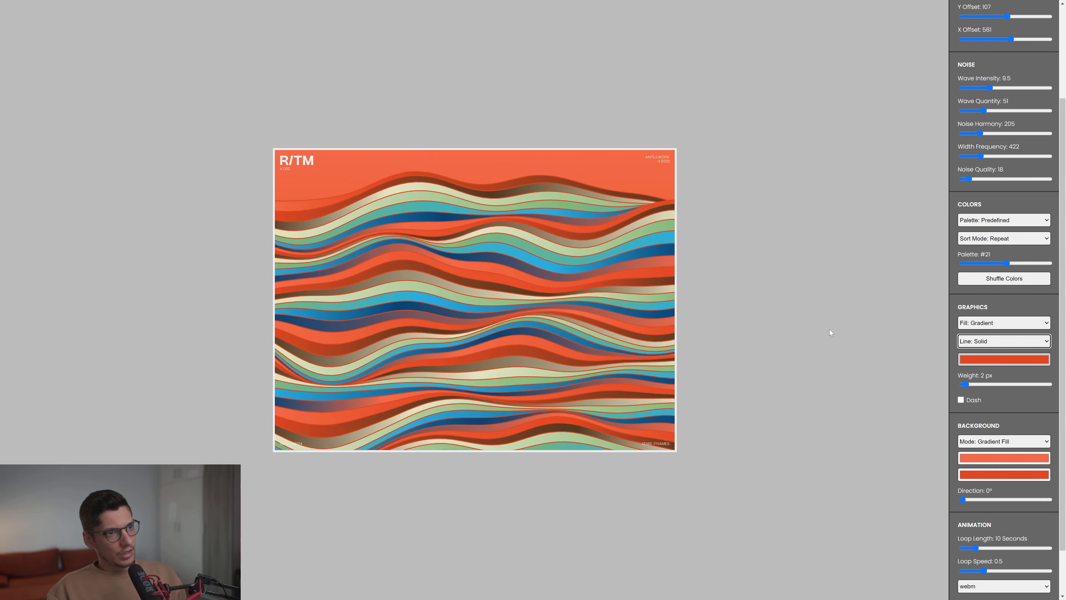
{"action": "left_click_drag", "start_coordinate": [964, 384], "coordinate": [991, 385]}
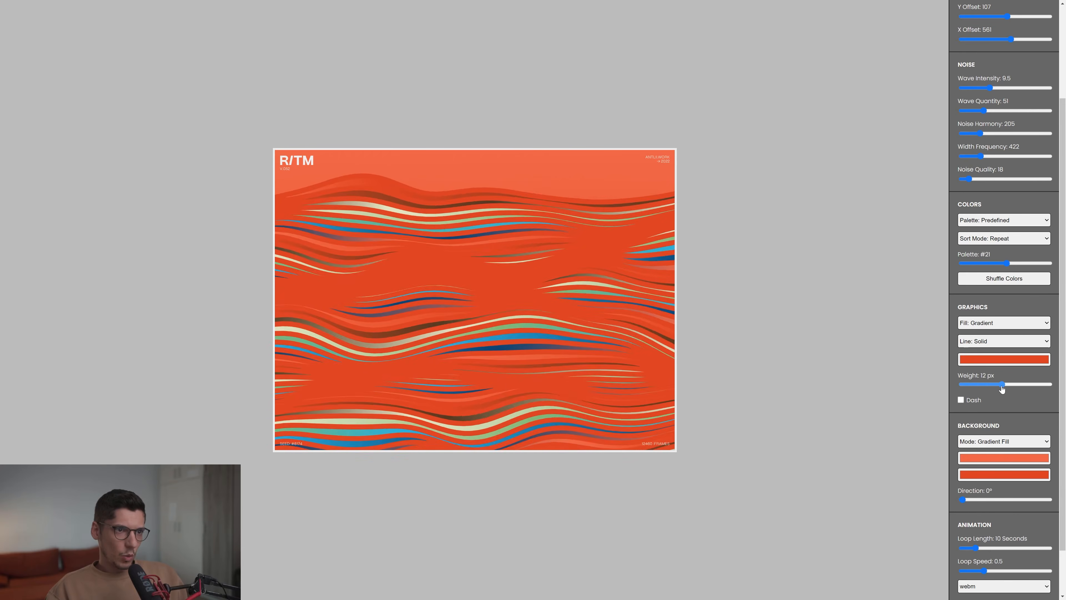
{"action": "left_click", "coordinate": [987, 363]}
{"action": "left_click_drag", "start_coordinate": [967, 370], "coordinate": [946, 357]}
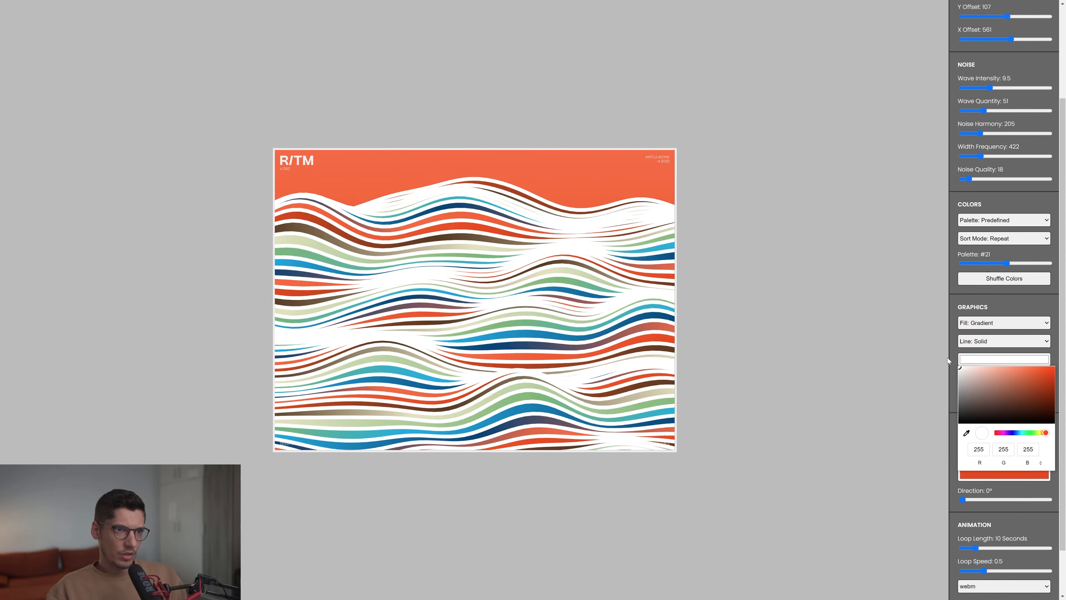
Try the Gradient line style on the waves with a weight of 2 px and set the line back to None.
{"action": "left_click", "coordinate": [992, 342]}
{"action": "left_click", "coordinate": [993, 366]}
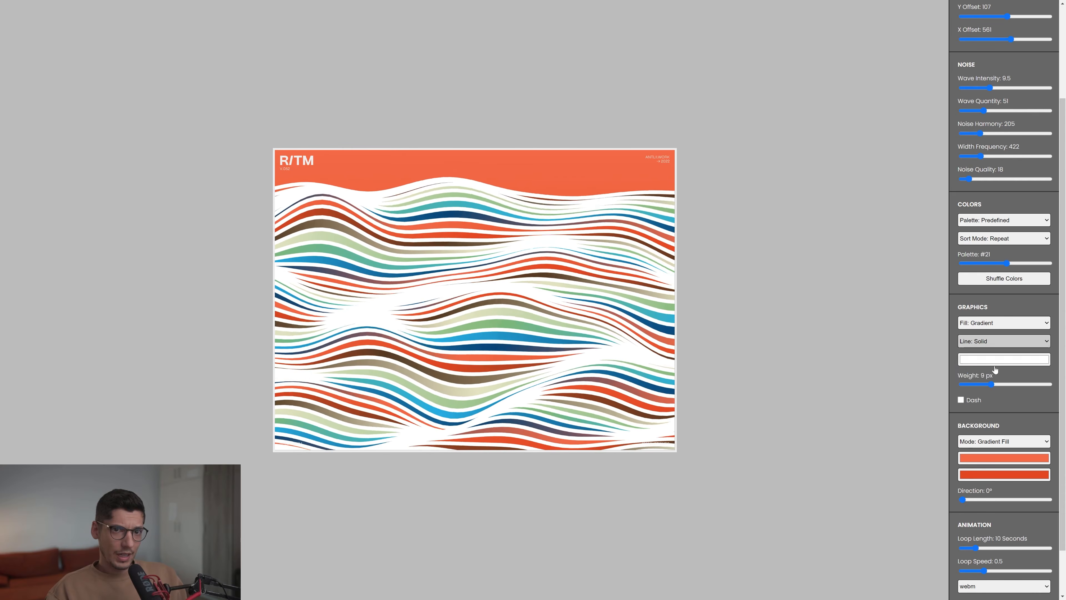
{"action": "mouse_move", "coordinate": [992, 366]}
{"action": "left_mouse_down"}
{"action": "mouse_move", "coordinate": [940, 373]}
{"action": "mouse_move", "coordinate": [1035, 373]}
{"action": "mouse_move", "coordinate": [970, 372]}
{"action": "mouse_move", "coordinate": [995, 372]}
{"action": "left_mouse_up"}
{"action": "left_click", "coordinate": [993, 341]}
{"action": "left_click", "coordinate": [994, 372]}
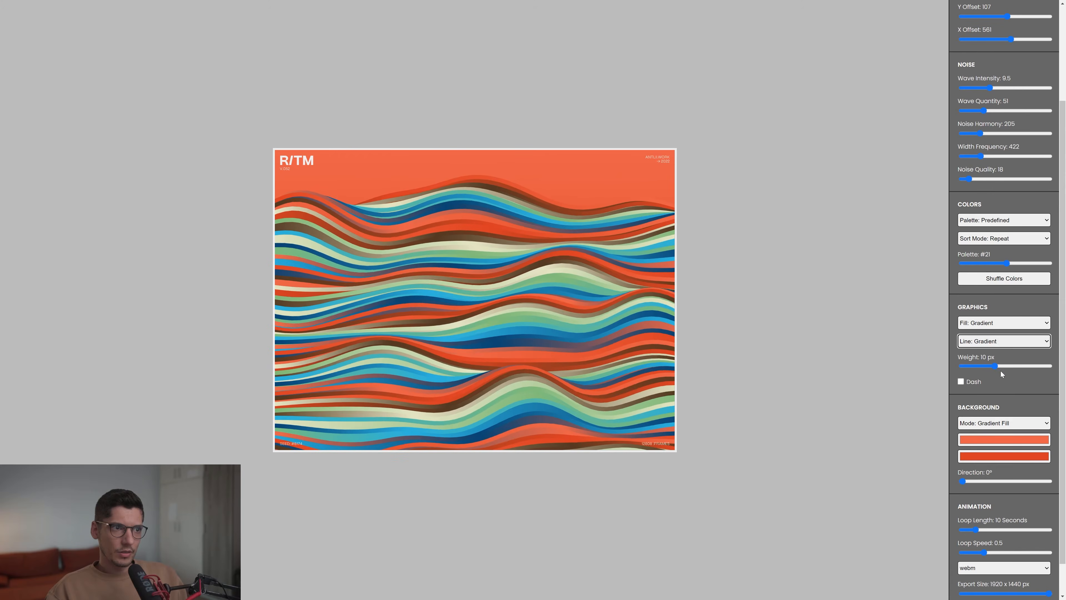
{"action": "left_click", "coordinate": [1000, 371]}
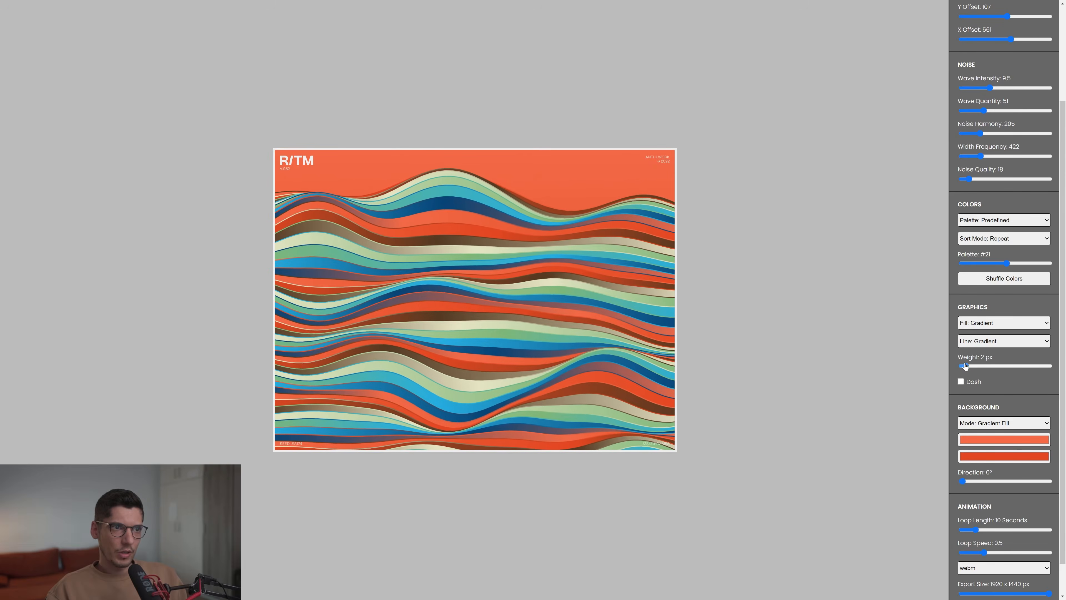
{"action": "left_click", "coordinate": [986, 342]}
{"action": "left_click", "coordinate": [988, 352]}
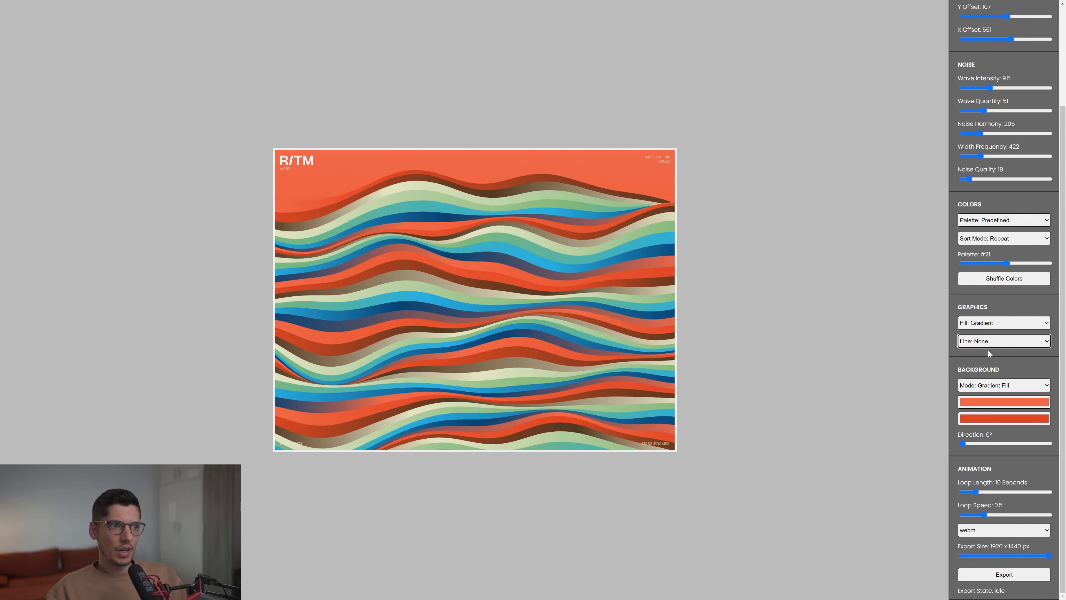
Recolor the background gradient to light orange and dark red, and set the animation loop to 4 seconds at speed 0.08.
{"action": "mouse_move", "coordinate": [1012, 363]}
{"action": "left_mouse_down"}
{"action": "mouse_move", "coordinate": [960, 370]}
{"action": "mouse_move", "coordinate": [972, 382]}
{"action": "left_mouse_up"}
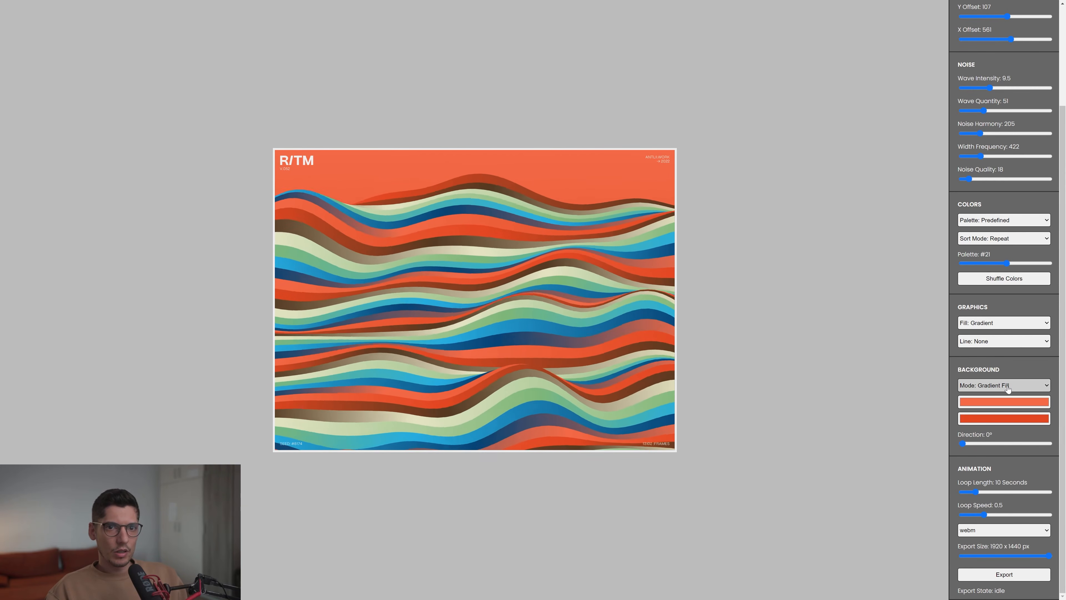
{"action": "left_click", "coordinate": [998, 409]}
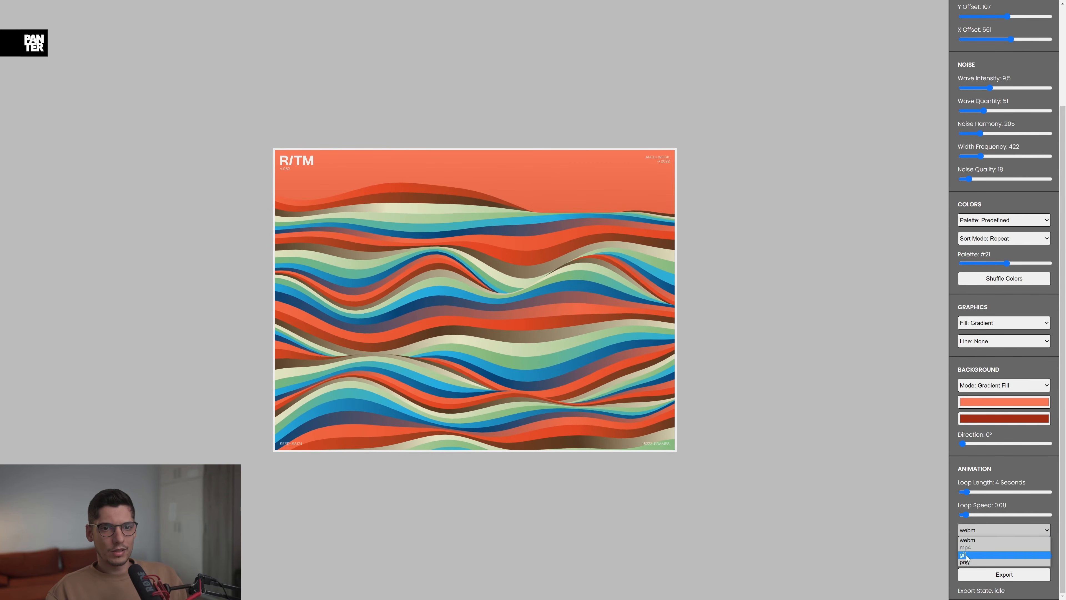
Export the animation as a 960 x 720 px gif and view the exported file in the image viewer.
{"action": "left_click", "coordinate": [973, 555]}
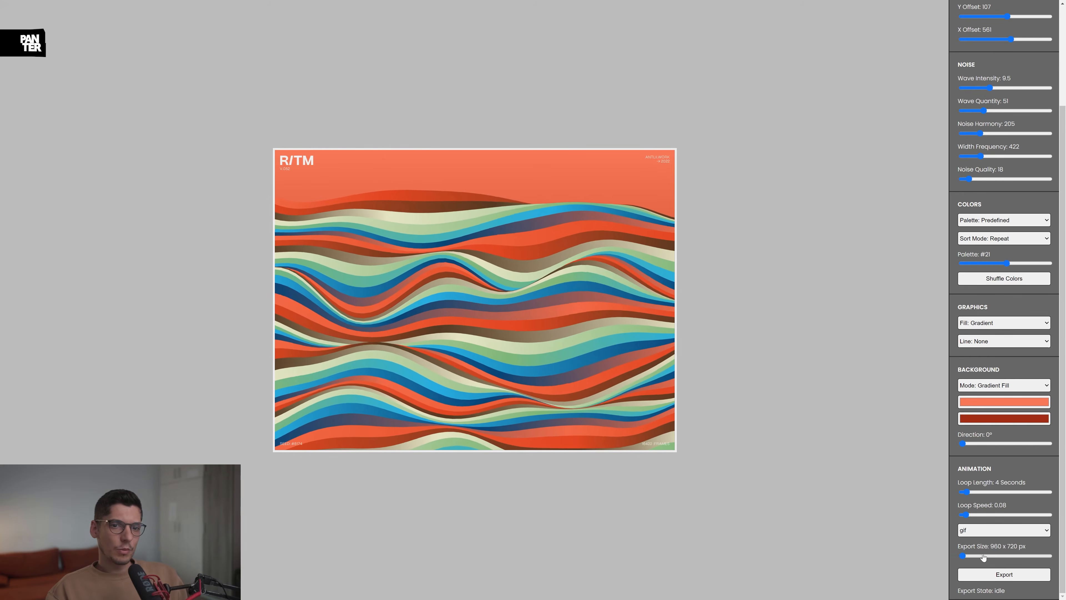
{"action": "left_click_drag", "start_coordinate": [963, 555], "coordinate": [1010, 557]}
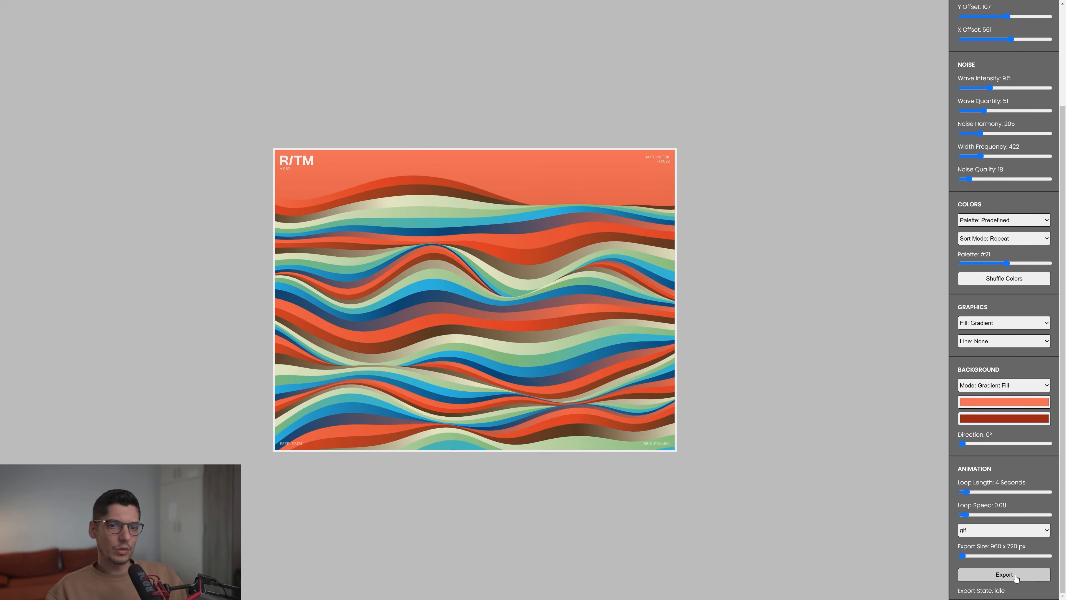
{"action": "left_click", "coordinate": [1020, 578]}
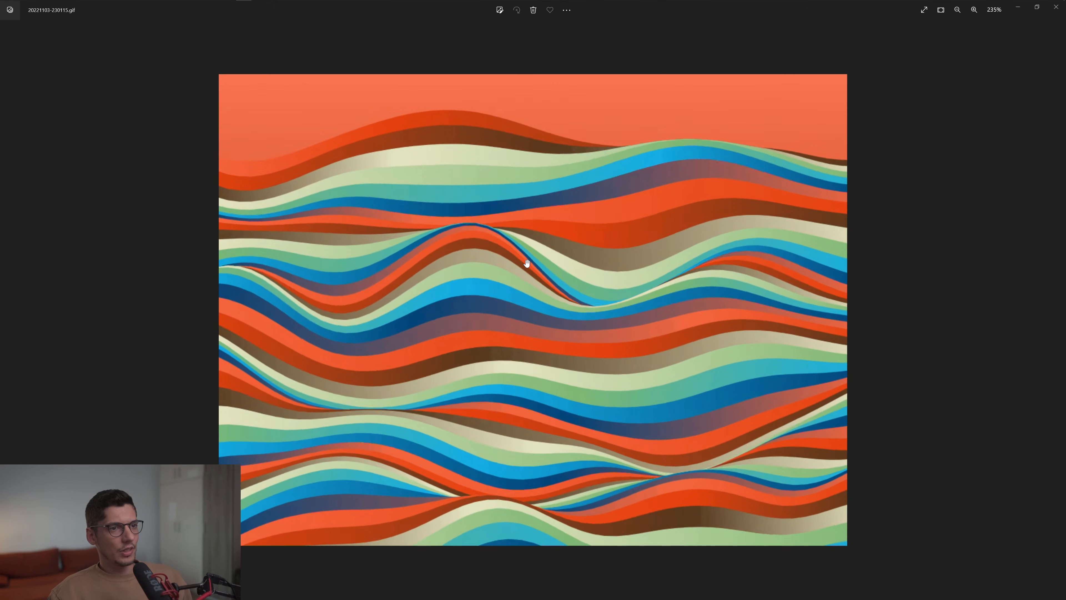
{"action": "scroll", "coordinate": [562, 286], "scroll_direction": "up", "scroll_amount": 5}
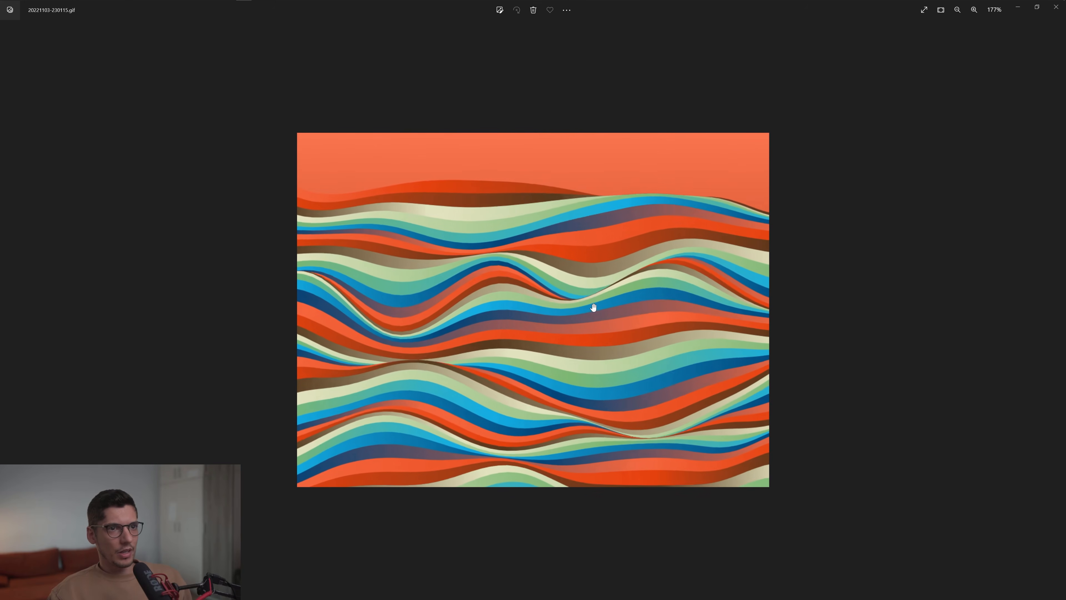